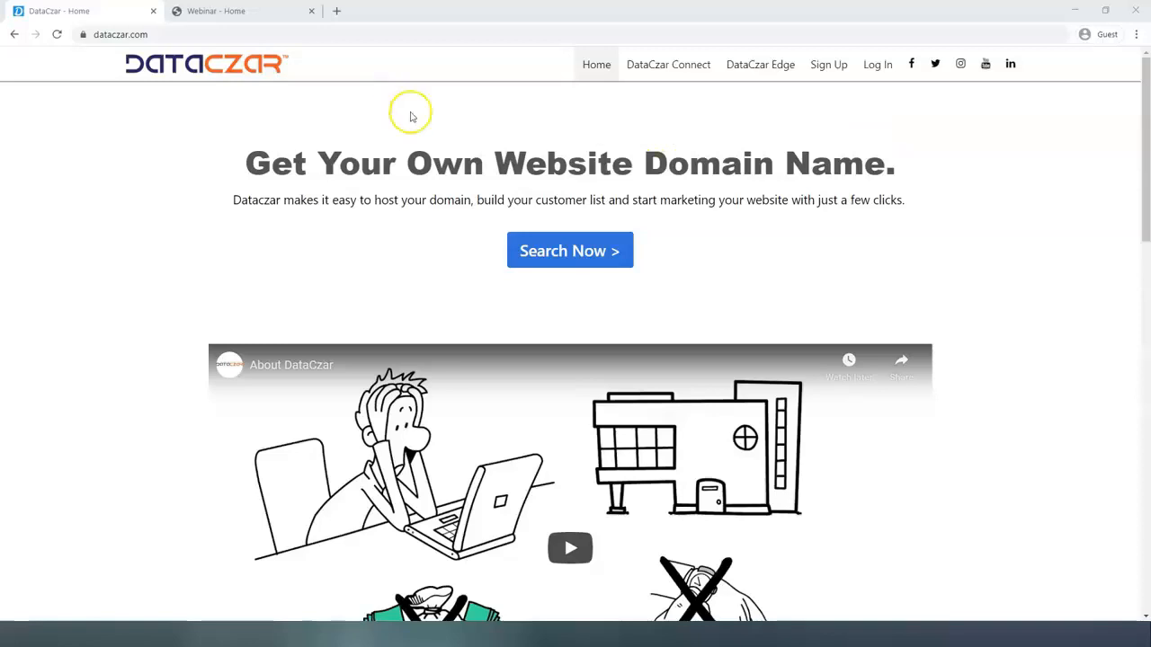
# Log in to DataCzar Connect with the account's e-mail address and password
pyautogui.click(77, 34)
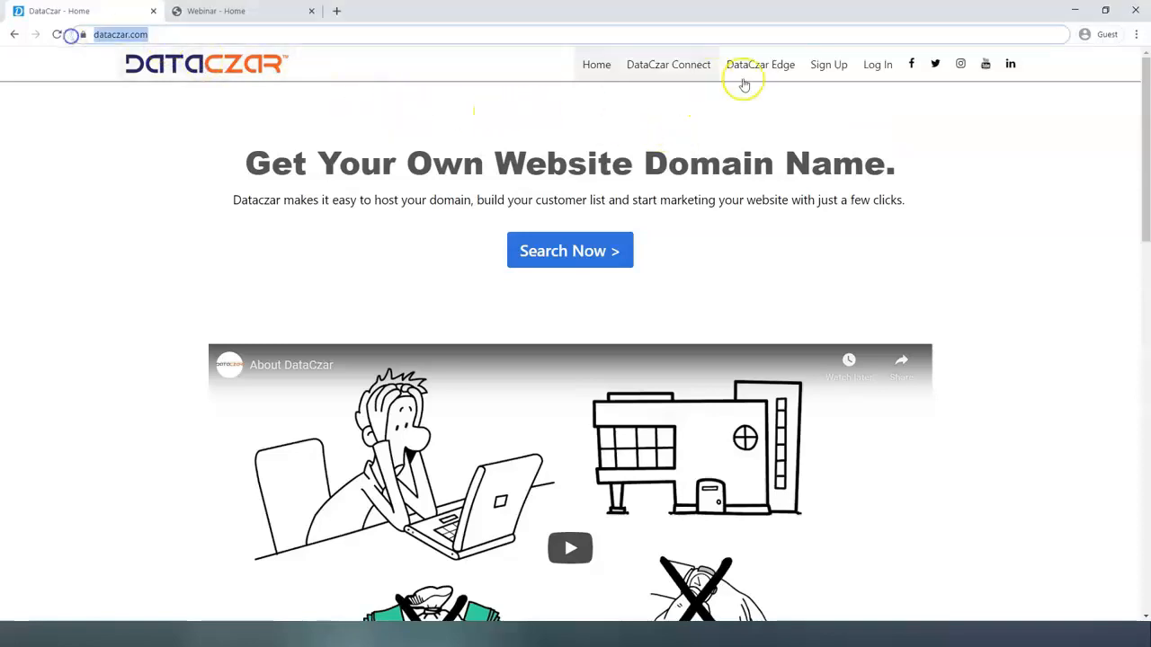
pyautogui.click(877, 66)
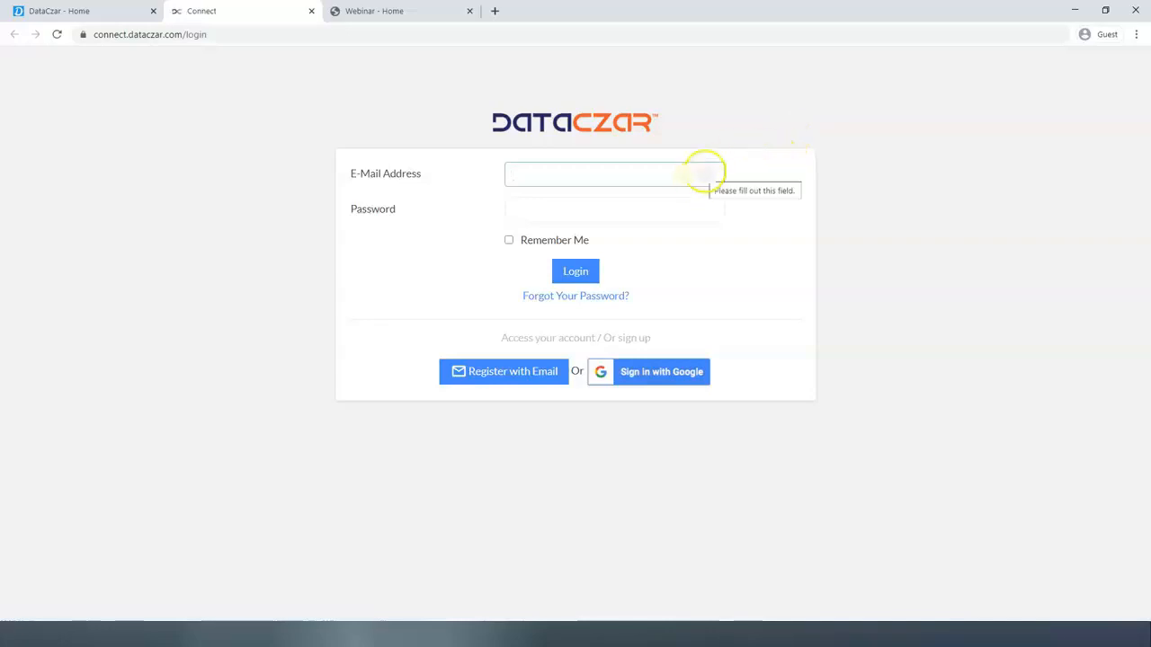
pyautogui.hotkey('ctrl', 'v')
pyautogui.click(594, 203)
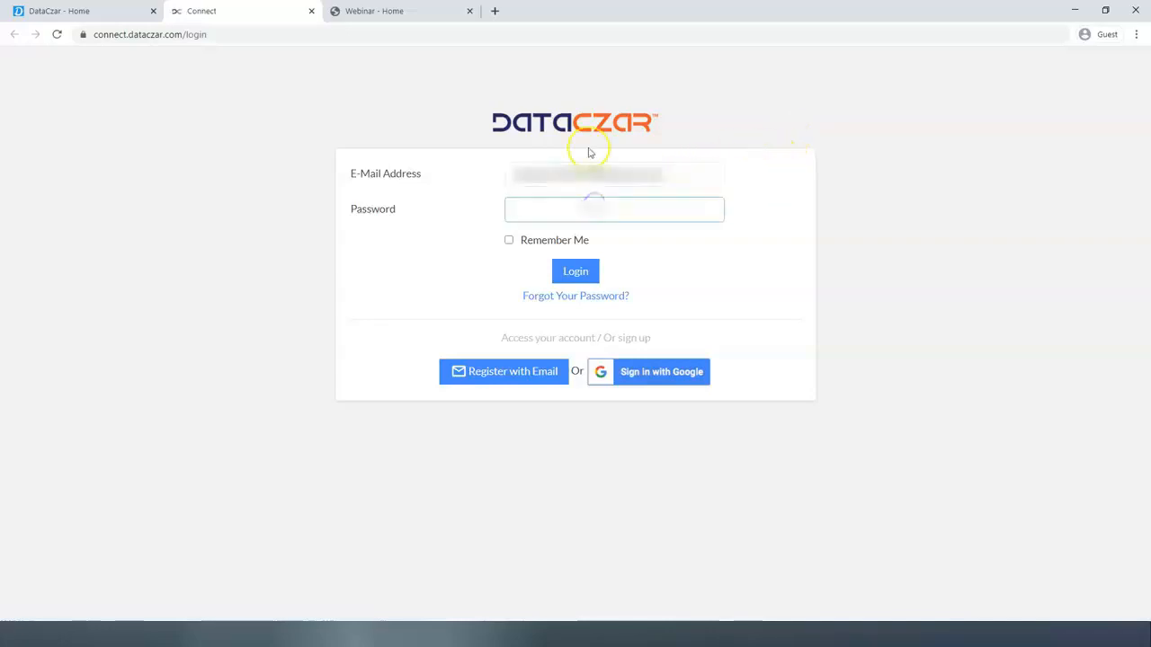
pyautogui.write('•••••••')
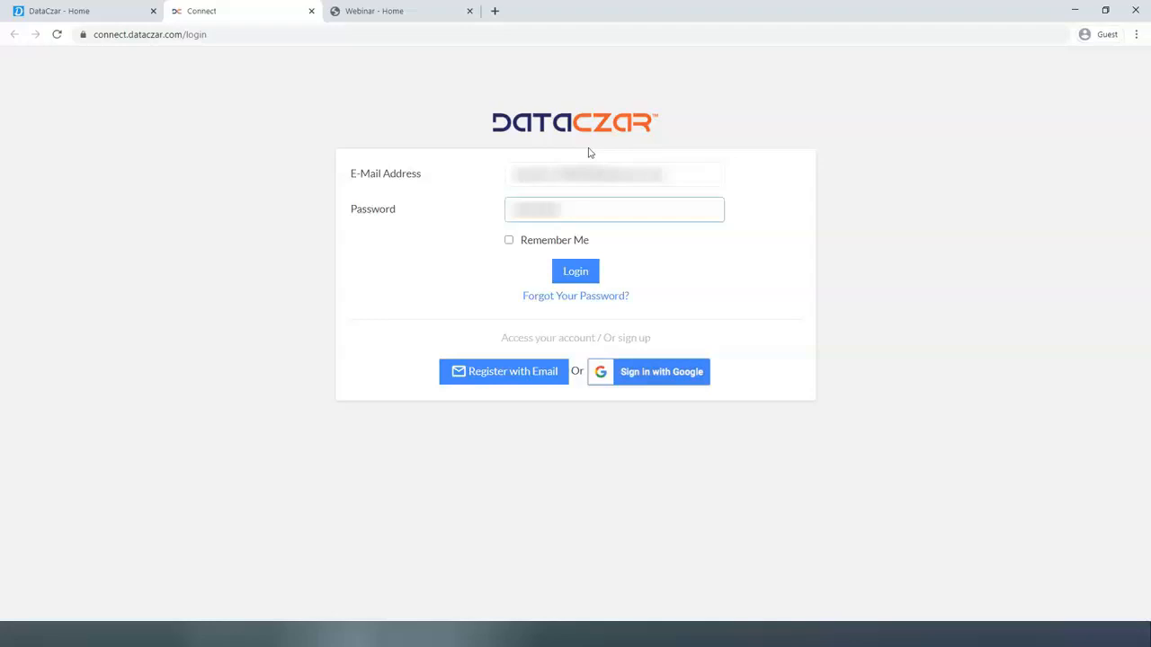
pyautogui.press('Return')
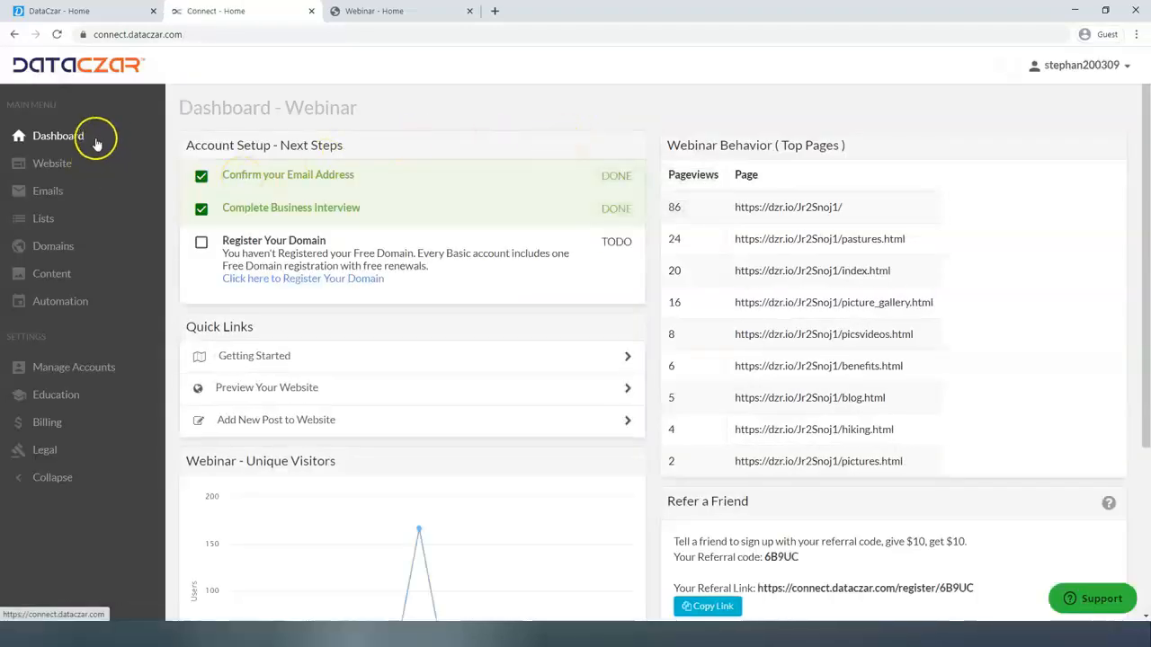
# Close the DataCzar home page tab and switch the browser to full screen
pyautogui.click(153, 11)
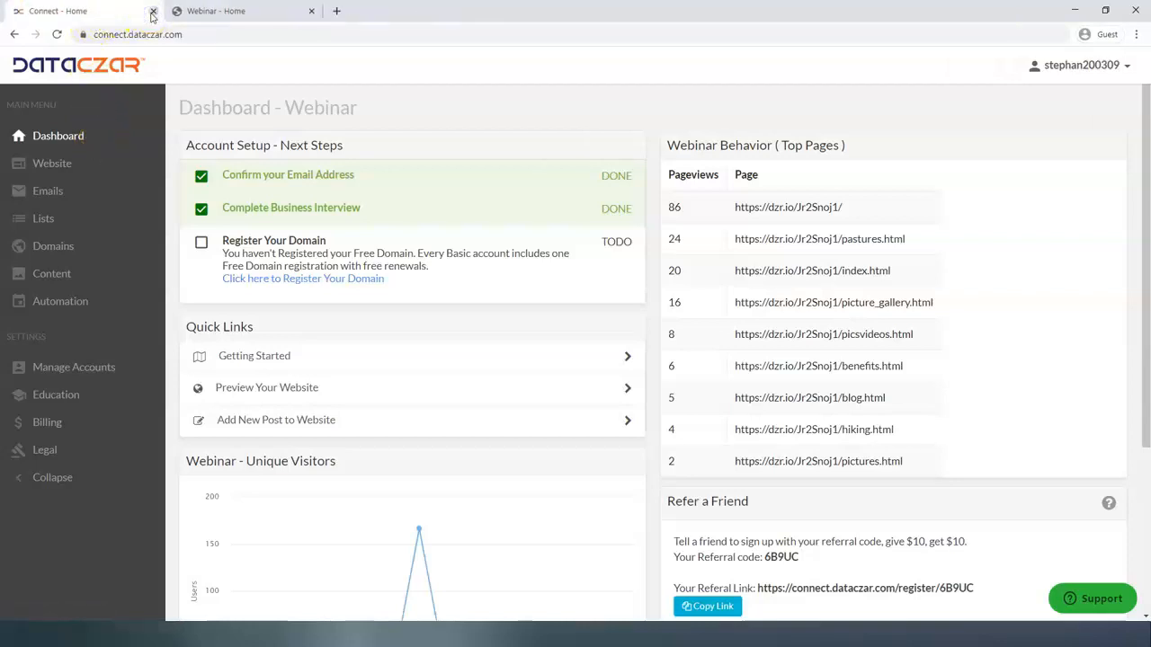
pyautogui.press('F11')
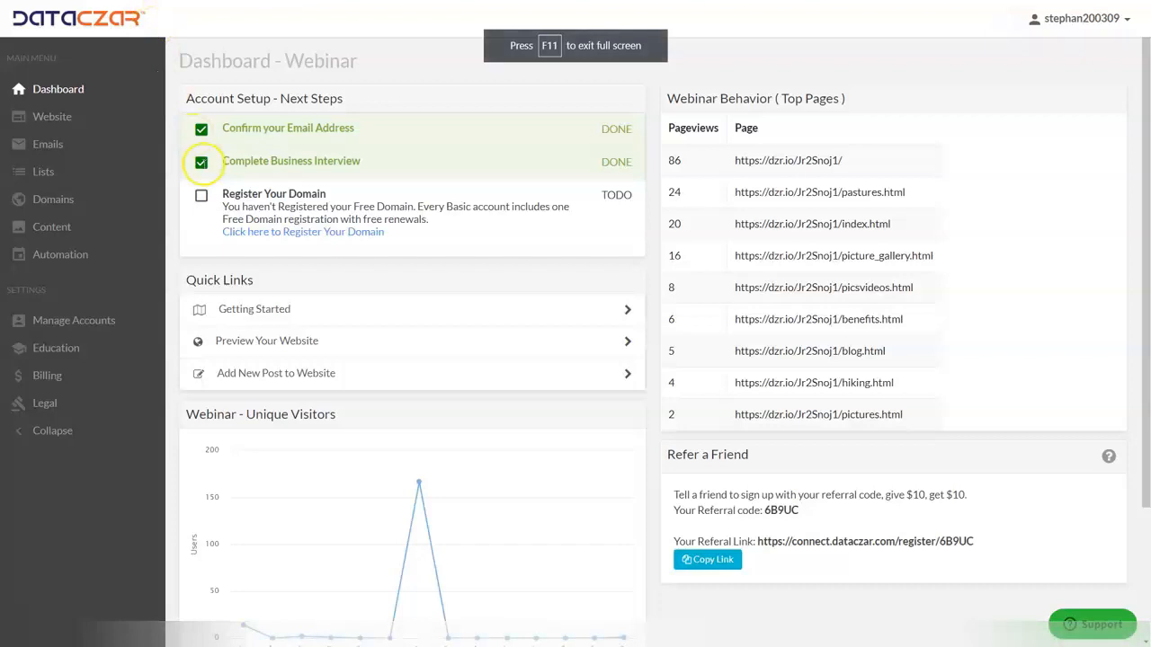
# Open the page list of the Webinar website and review its menu sections down to Standalone (not in a menu)
pyautogui.click(62, 118)
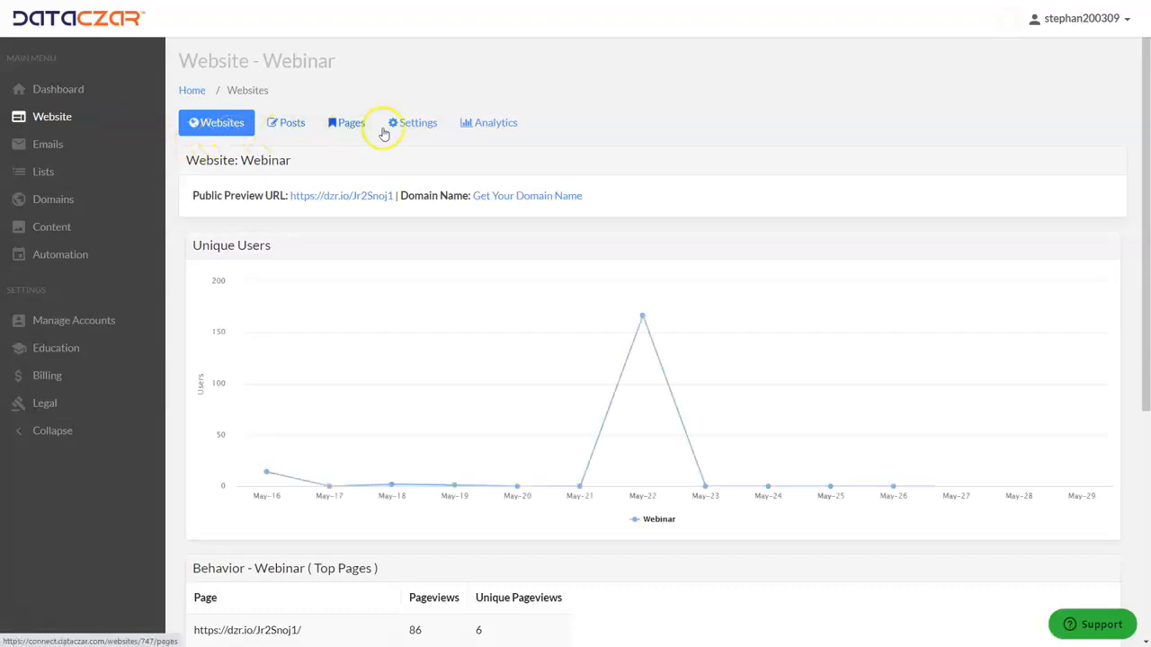
pyautogui.click(352, 130)
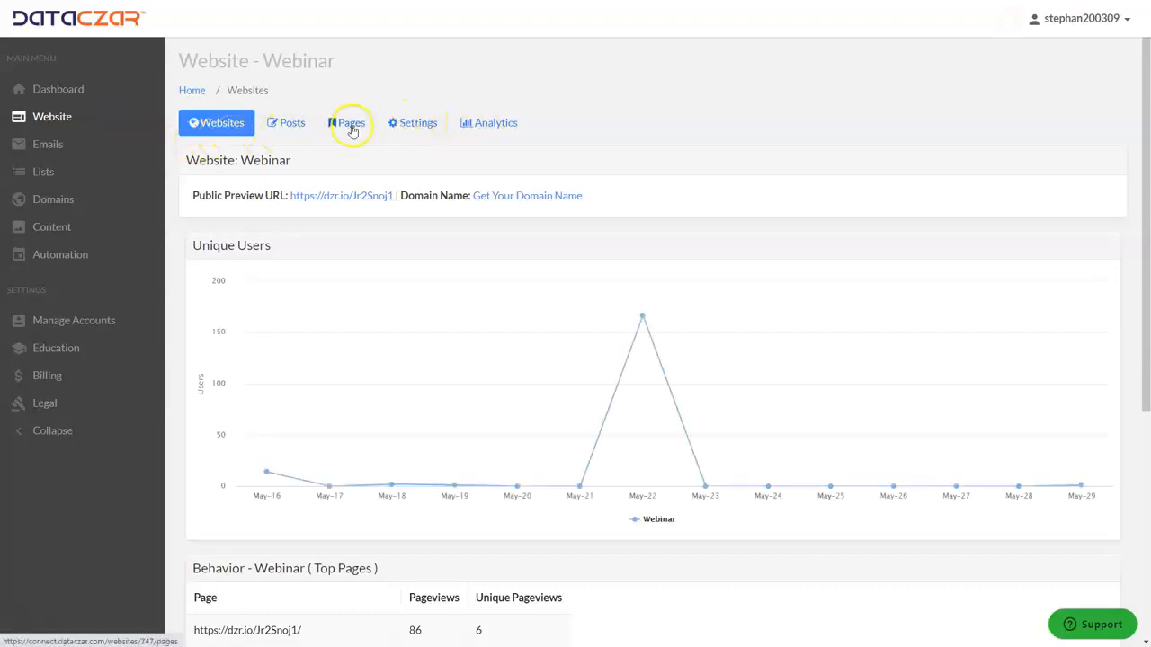
pyautogui.click(352, 126)
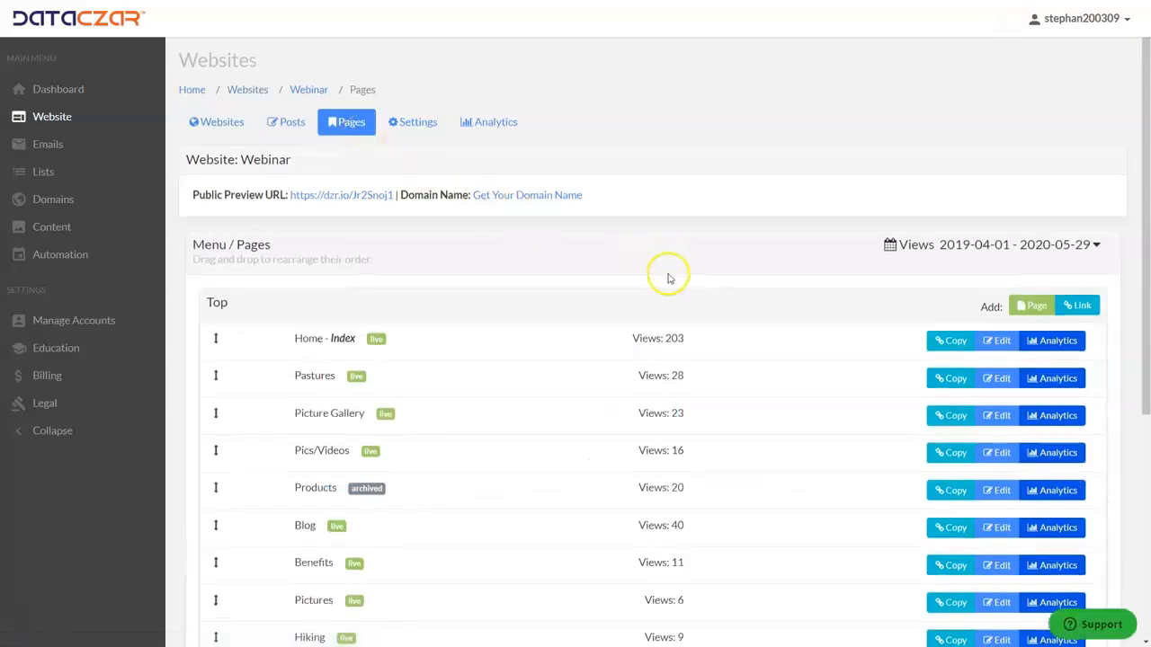
pyautogui.scroll(-3, 665, 273)
pyautogui.scroll(-1, 663, 279)
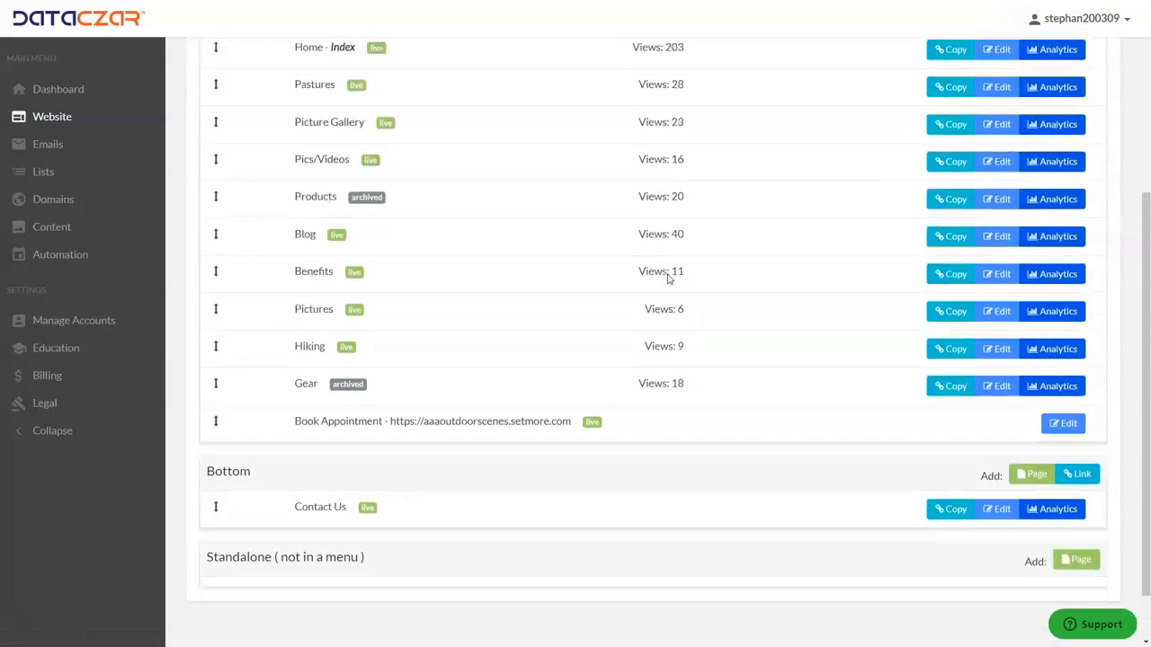
pyautogui.scroll(2, 847, 263)
pyautogui.scroll(-2, 729, 359)
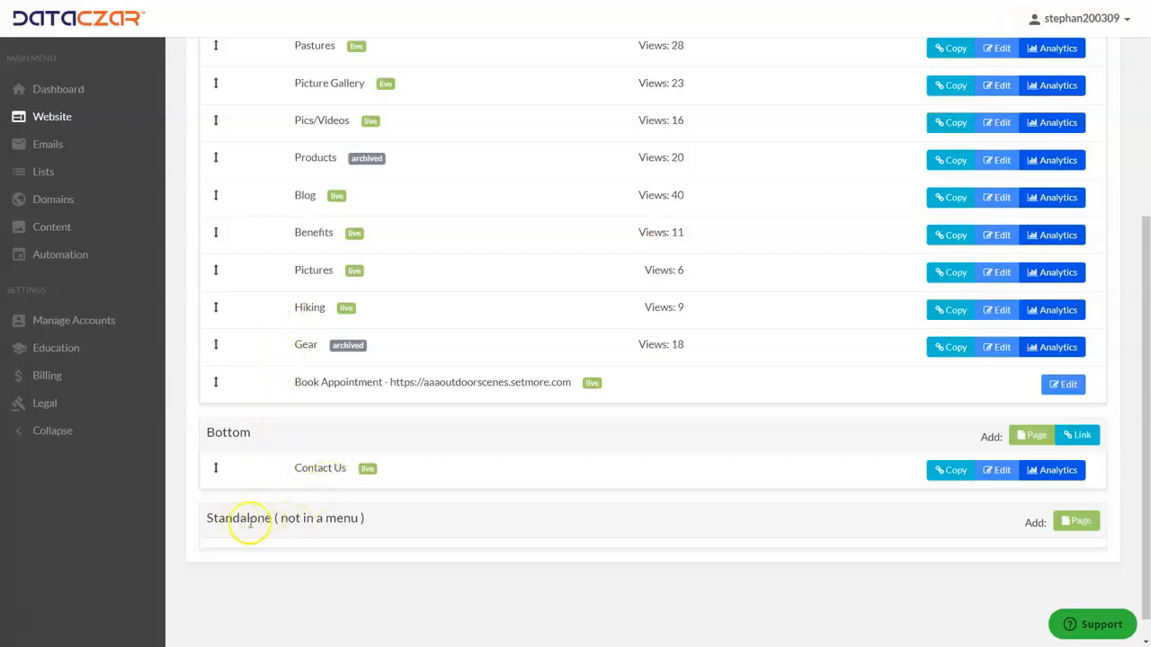
pyautogui.moveTo(376, 520); pyautogui.dragTo(192, 516)
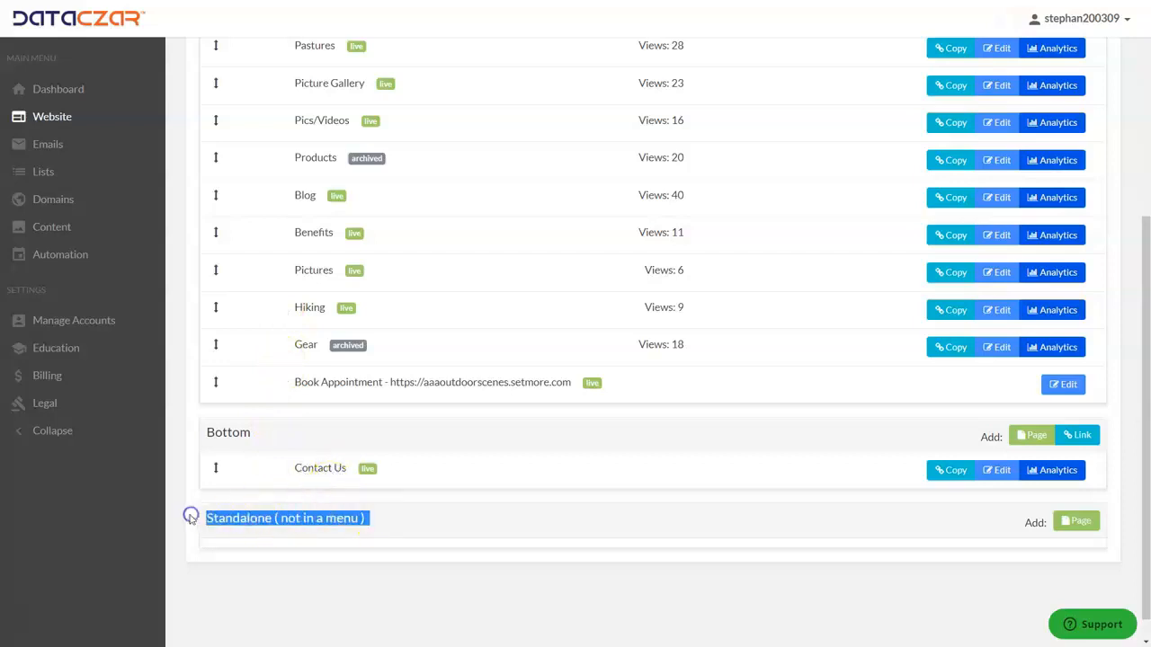
pyautogui.click(497, 525)
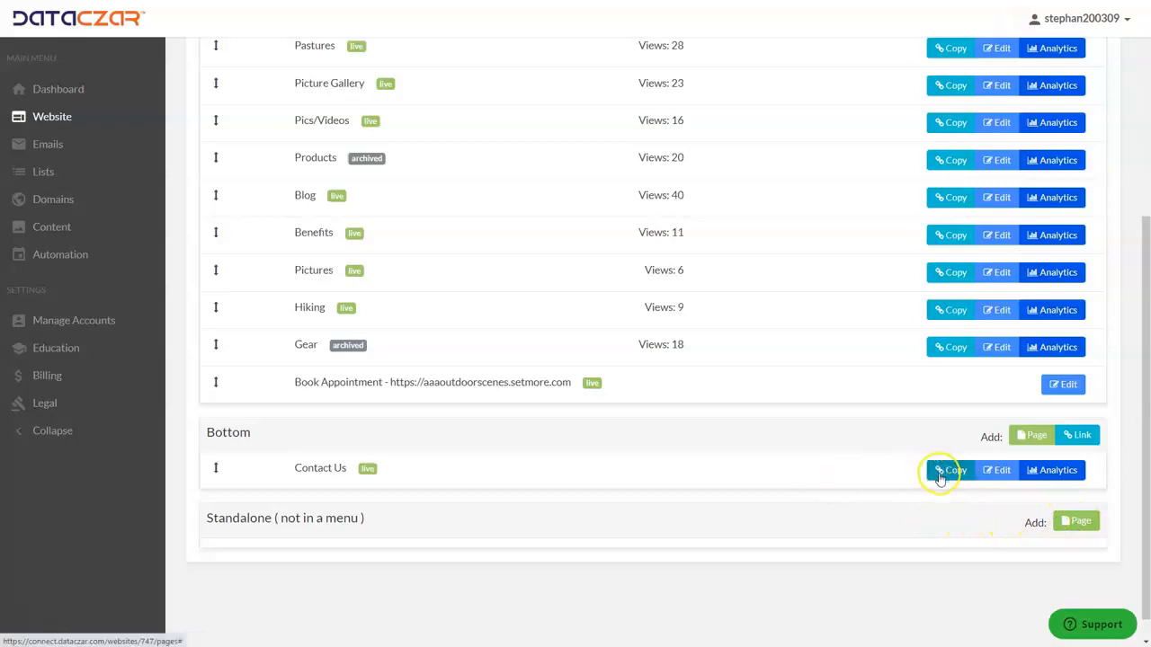
# Add a new page in the Standalone section and title it Standalone_Benefits
pyautogui.click(1080, 524)
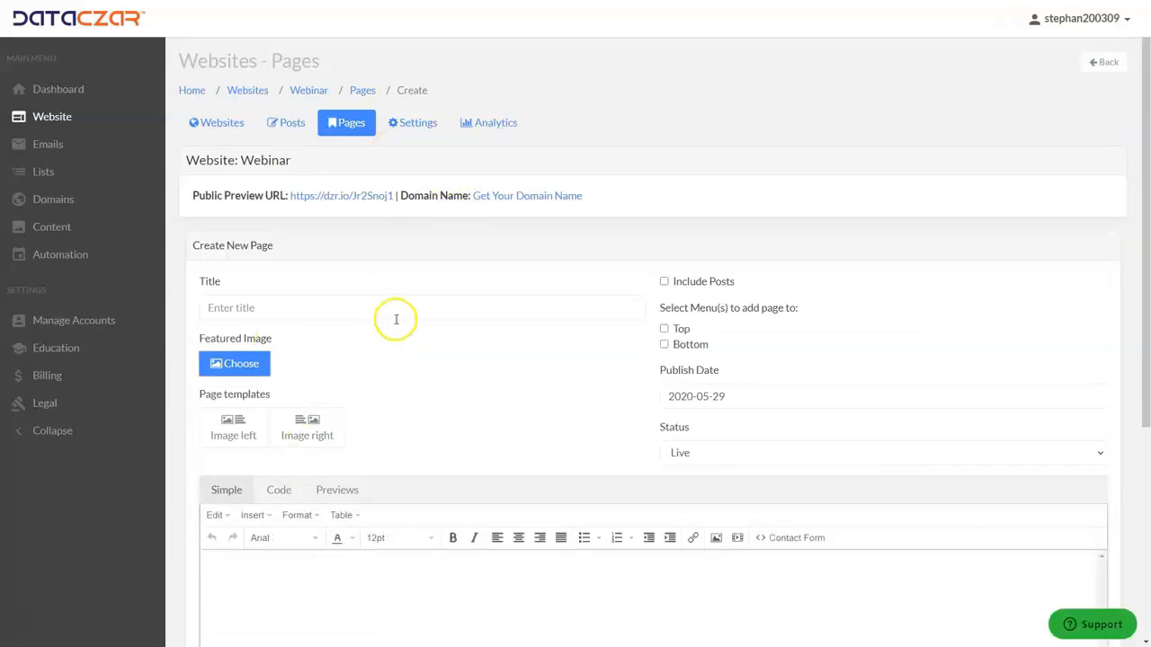
pyautogui.click(258, 308)
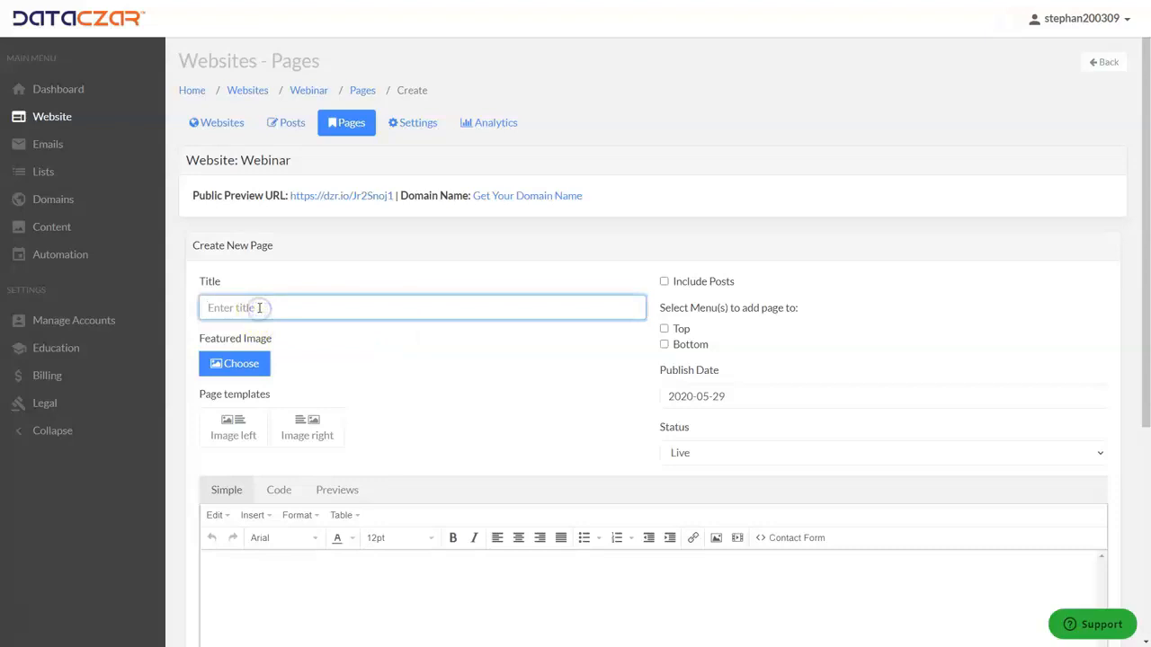
pyautogui.write('Standalone_Benefits')
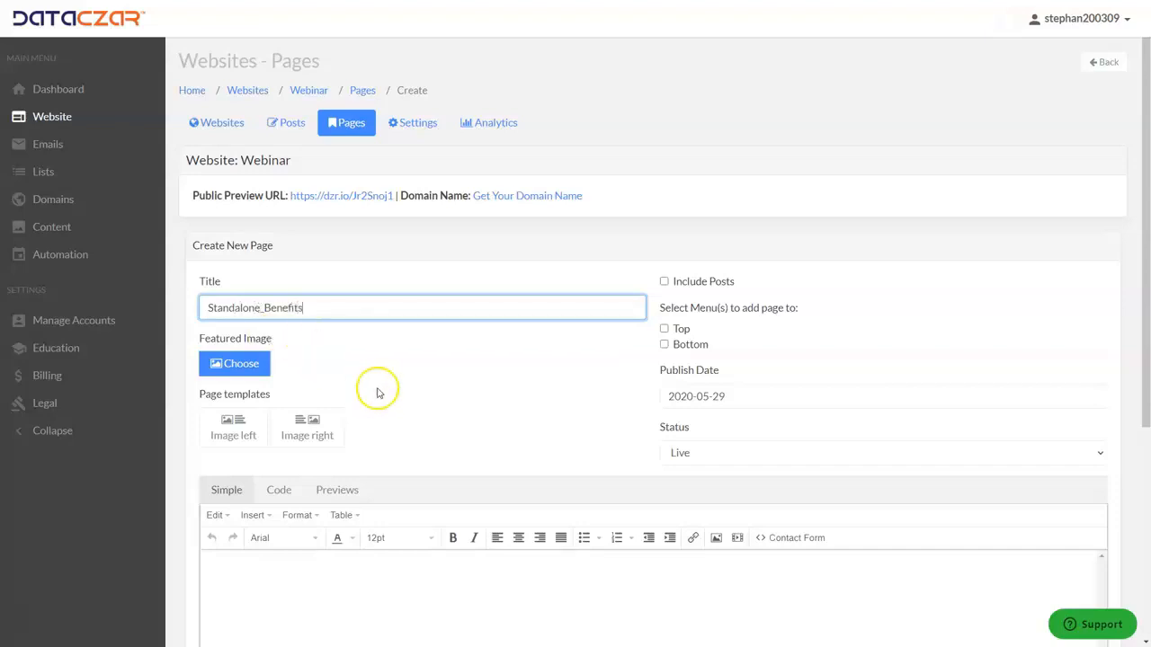
# Paste the prepared text into the page body: the heading "Benefits of a Standalone Page" and six benefit lines, from Promotional Page to Special Class or Tutorial
pyautogui.scroll(-2, 386, 405)
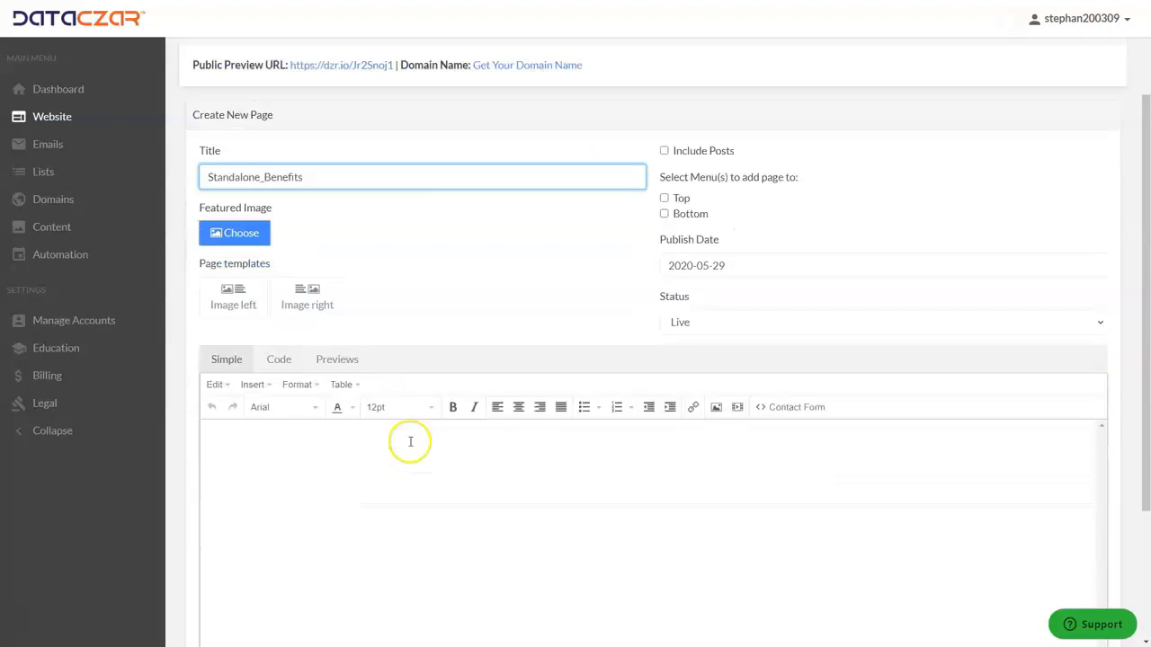
pyautogui.click(583, 437)
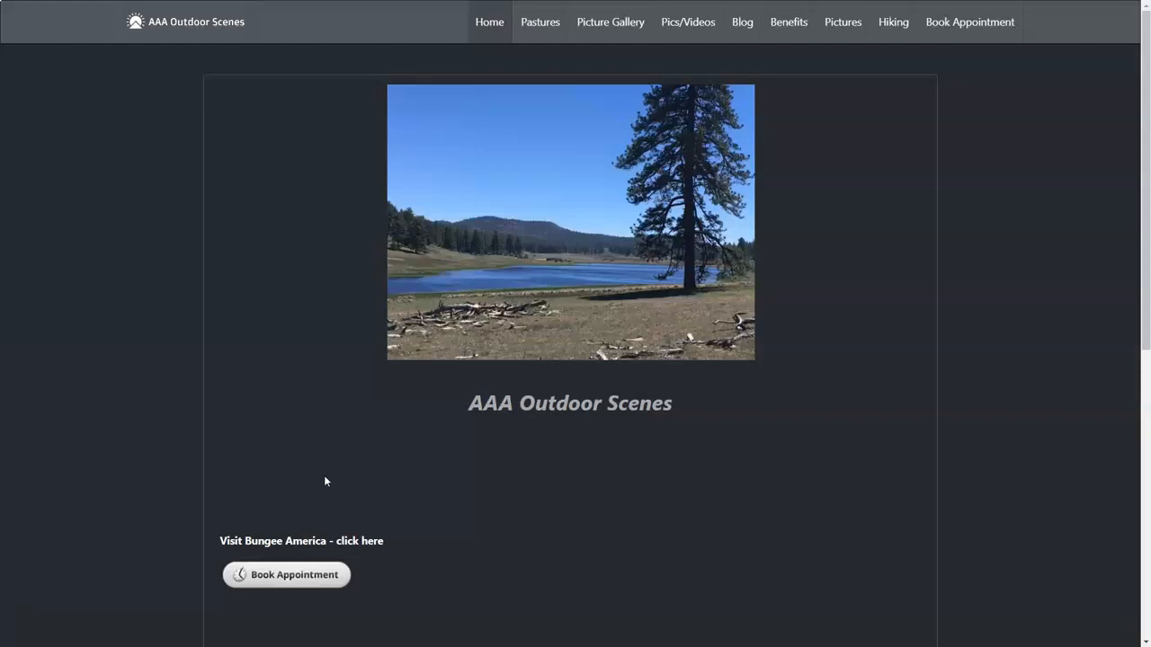
pyautogui.hotkey('alt', 'Tab')
pyautogui.hotkey('alt', 'Tab')
pyautogui.hotkey('alt', 'Tab')
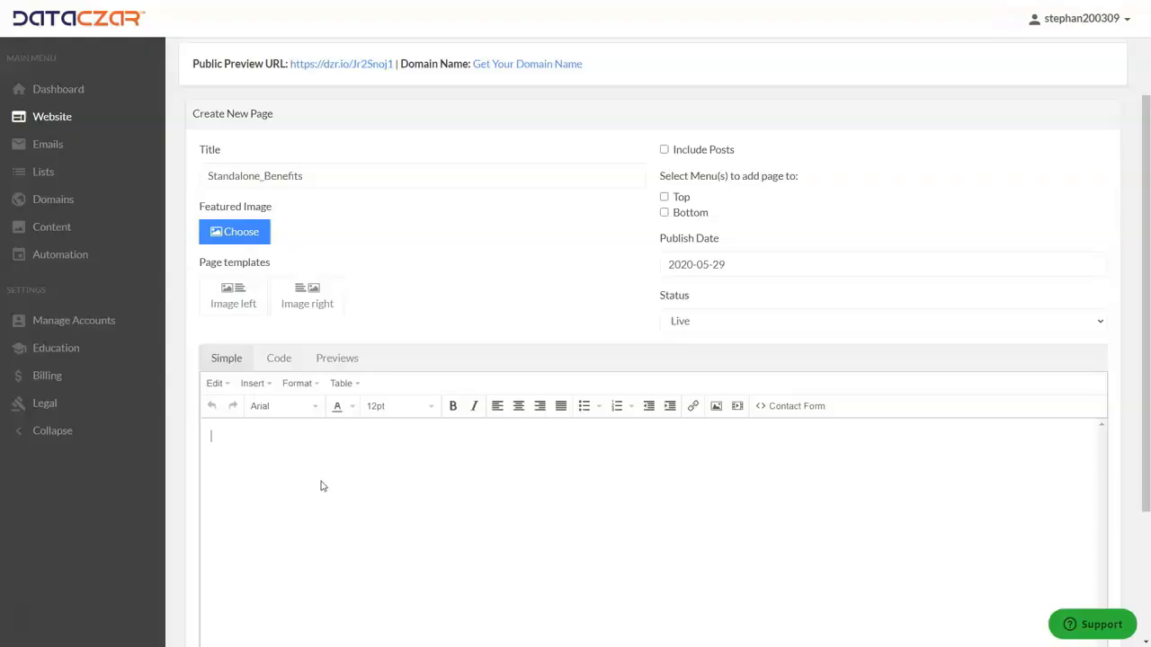
pyautogui.click(325, 479)
pyautogui.click(440, 462)
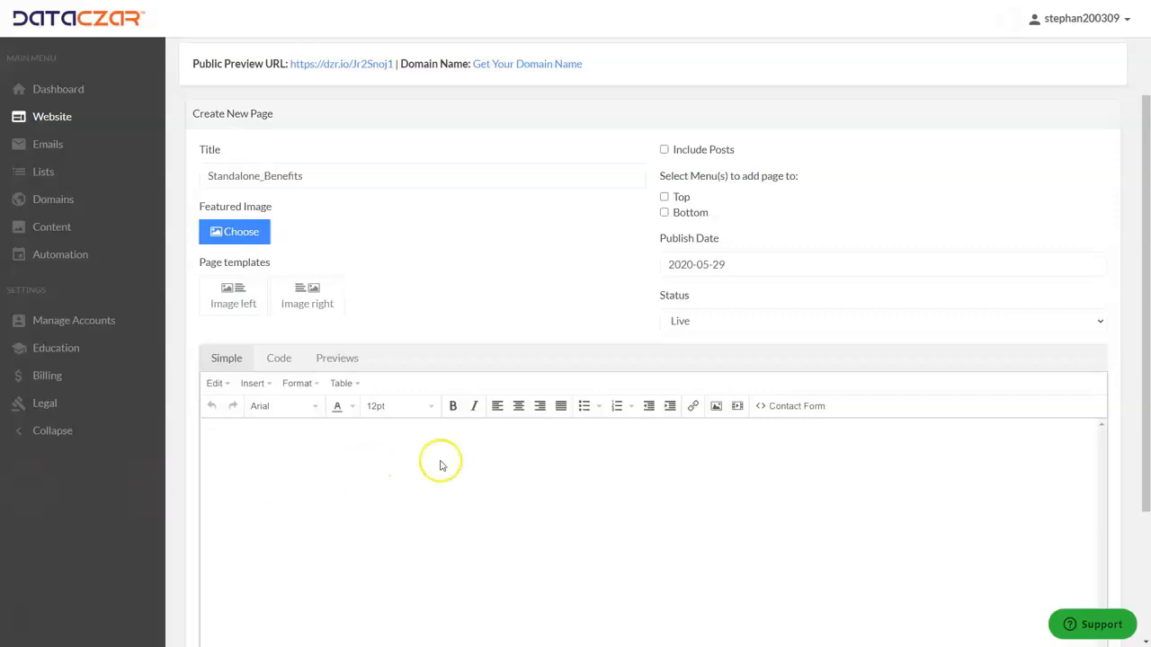
pyautogui.write('Benefits of a Standalone Page  Promotional Page to send to certain customers Free Gift to Newsletter Signups Monthly Promotion for customers that have opted in Special Promotion for those that have provided an email address Special Page for paid subscribers (purchased item) Special Class or Tutorial for paid accounts (purchased item)')
pyautogui.click(479, 431)
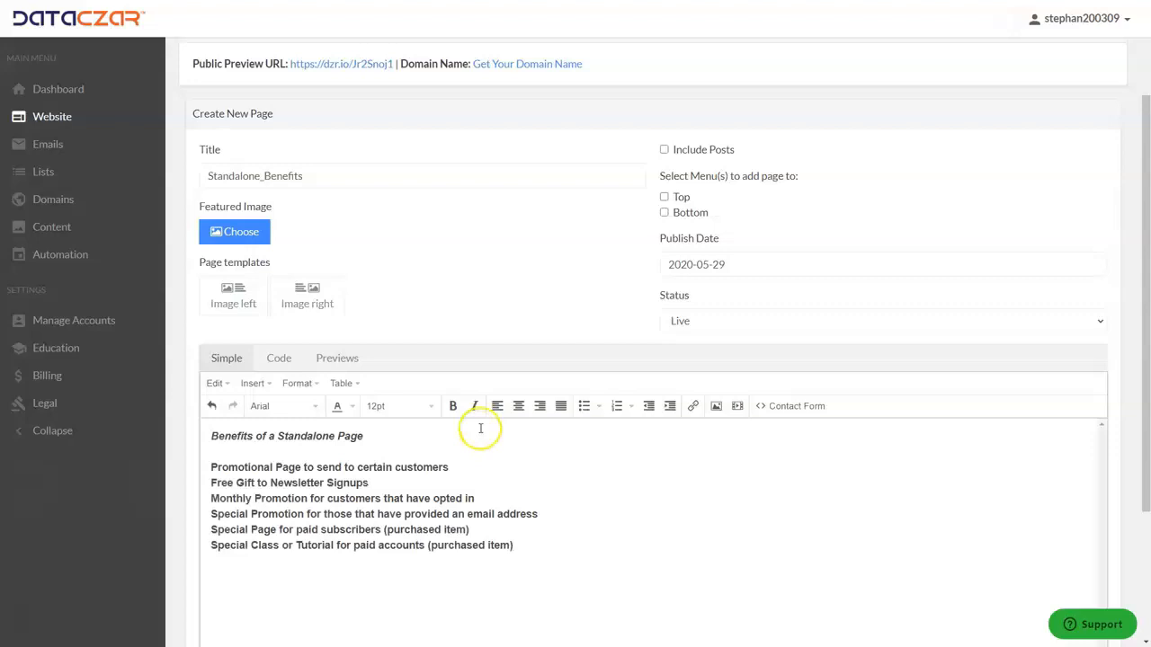
# Set the heading "Benefits of a Standalone Page" to 18pt and center it
pyautogui.click(376, 436)
pyautogui.moveTo(376, 436); pyautogui.dragTo(201, 437)
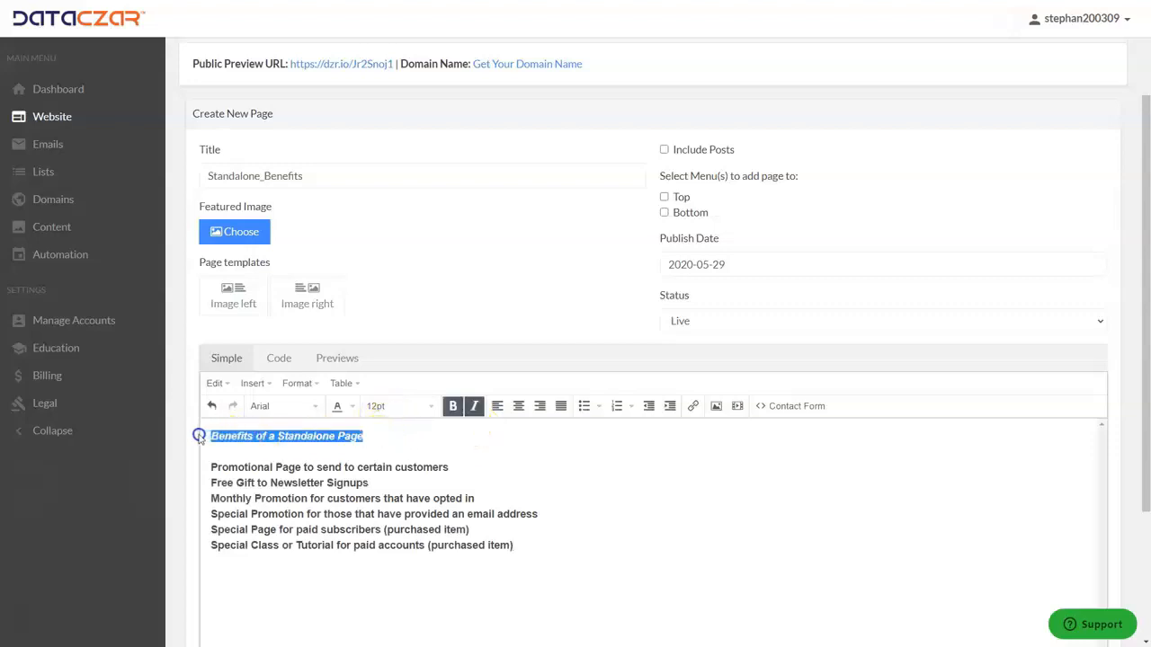
pyautogui.click(405, 410)
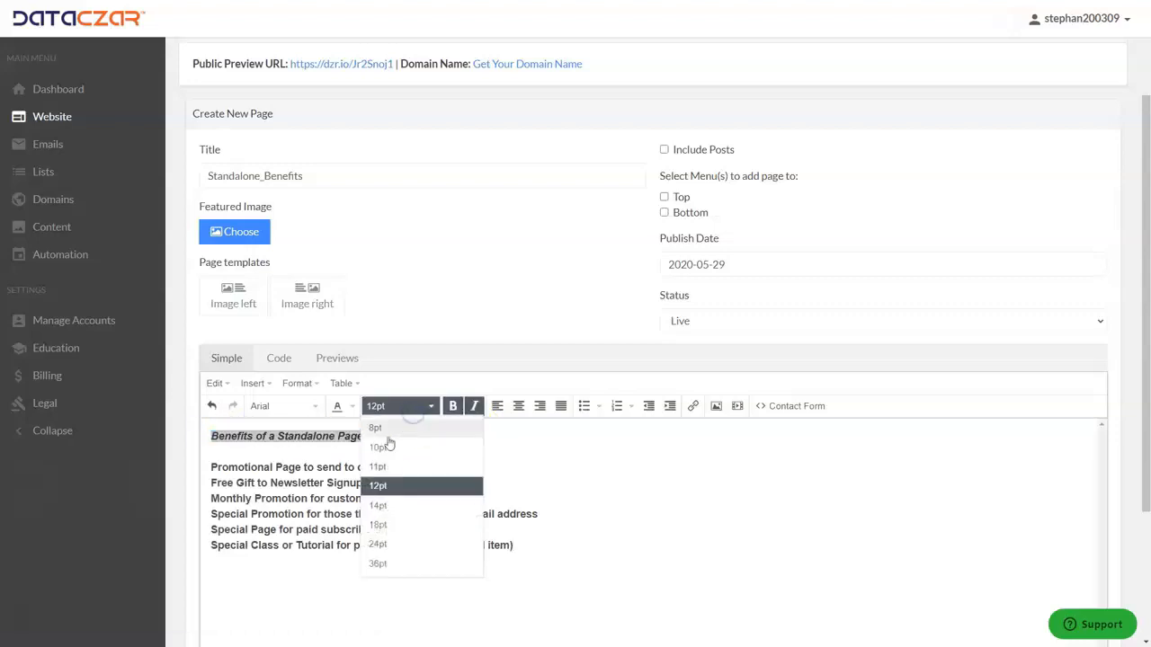
pyautogui.click(392, 526)
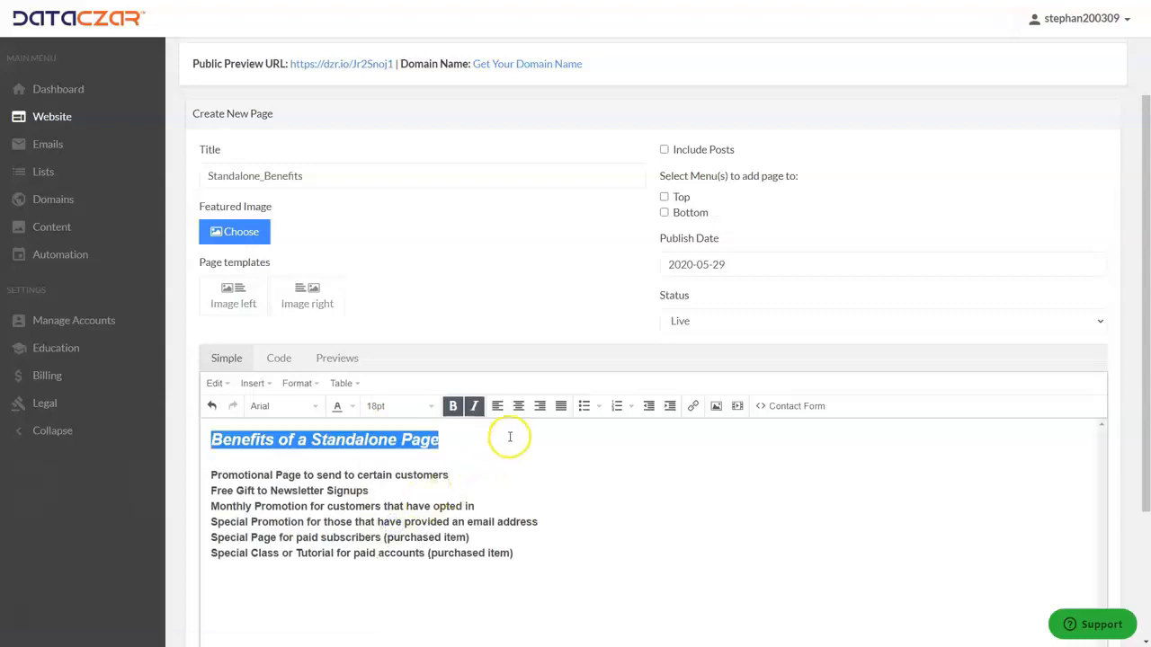
pyautogui.click(517, 410)
# Set the six benefit lines below the heading to 14pt and indent them four levels
pyautogui.moveTo(212, 470); pyautogui.dragTo(560, 553)
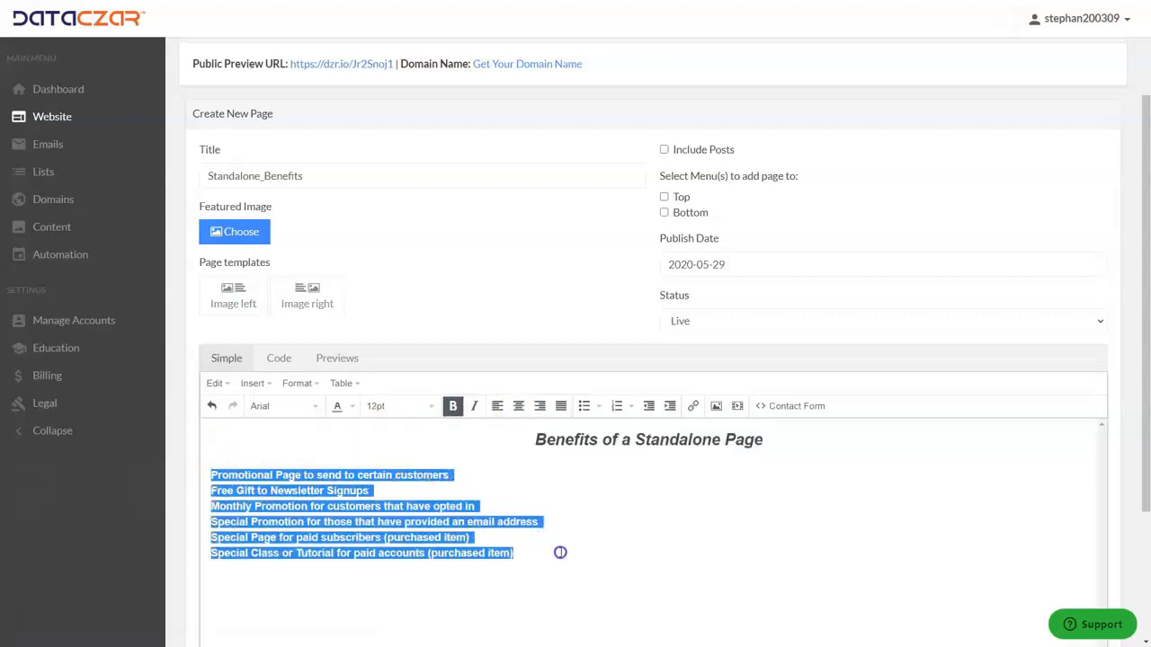
pyautogui.click(423, 406)
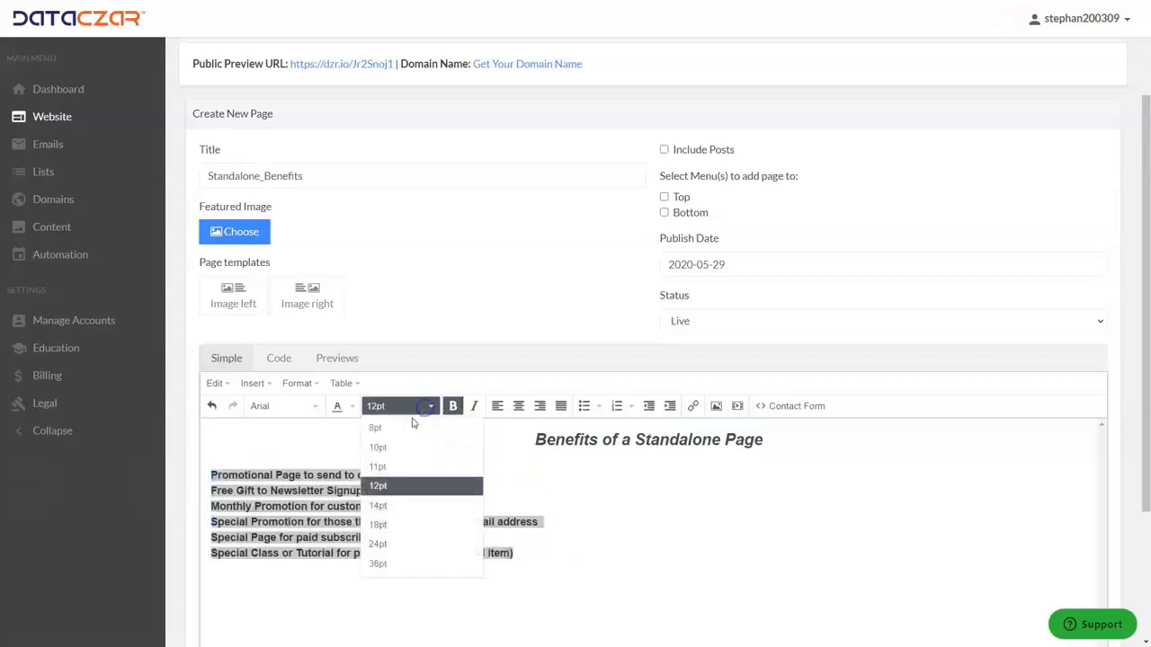
pyautogui.click(390, 506)
pyautogui.click(670, 407)
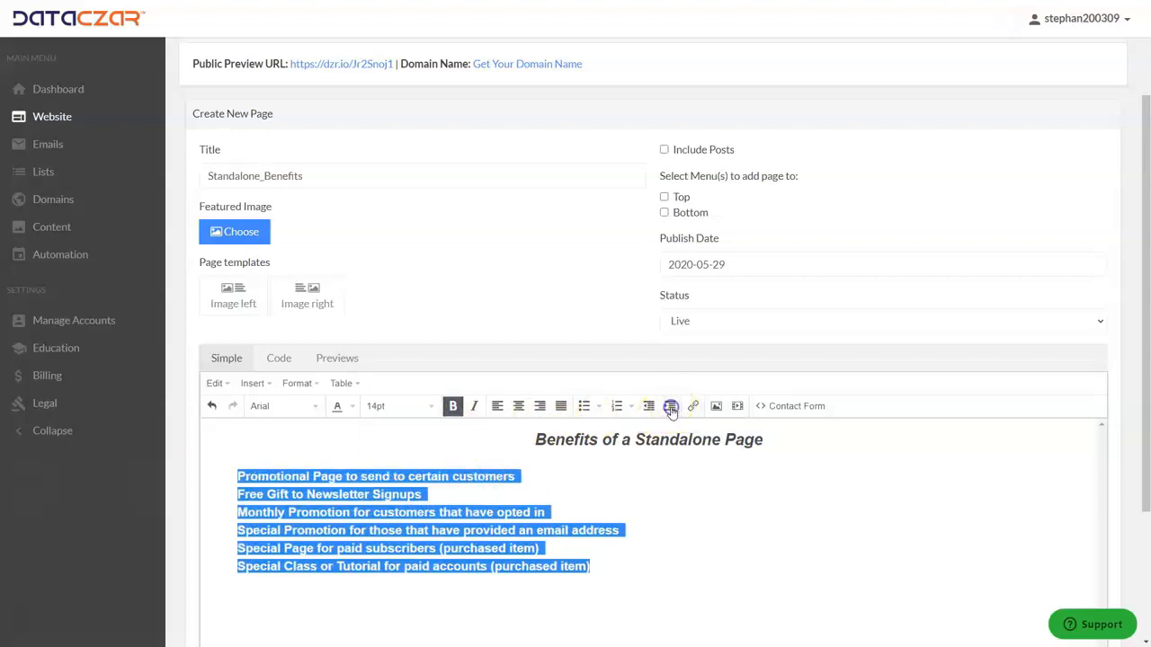
pyautogui.click(670, 407)
pyautogui.click(670, 407)
pyautogui.click(671, 407)
pyautogui.click(704, 476)
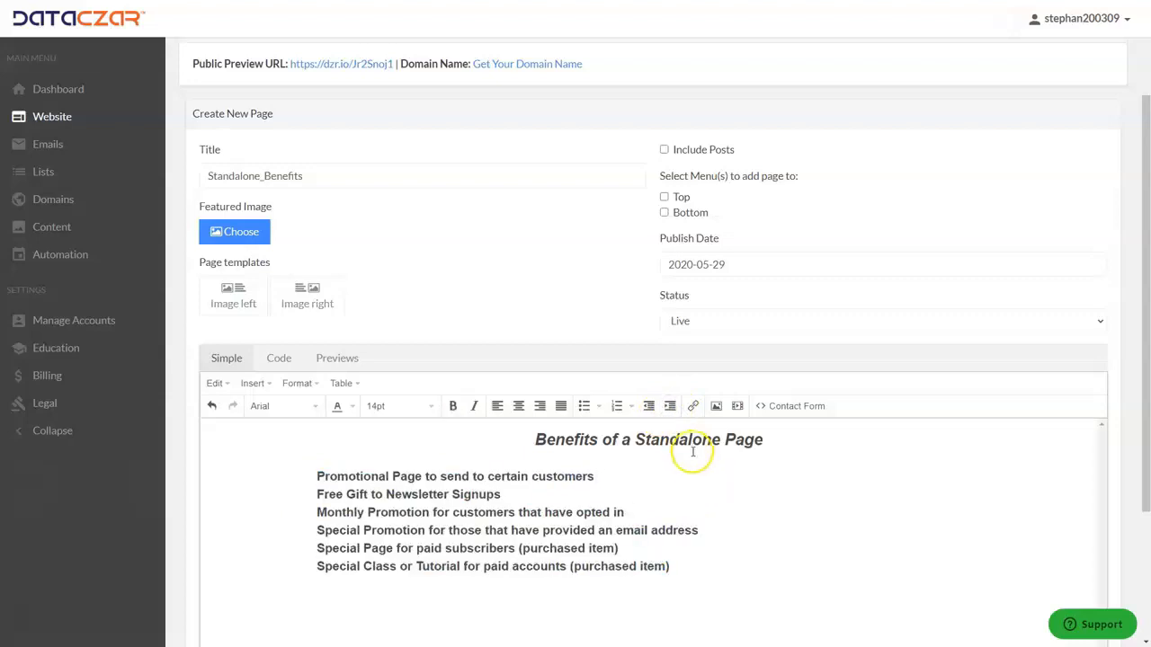
# Review the six benefit lines one by one, from the promotional page for certain customers to the special class or tutorial for paid accounts
pyautogui.moveTo(316, 476); pyautogui.dragTo(599, 477)
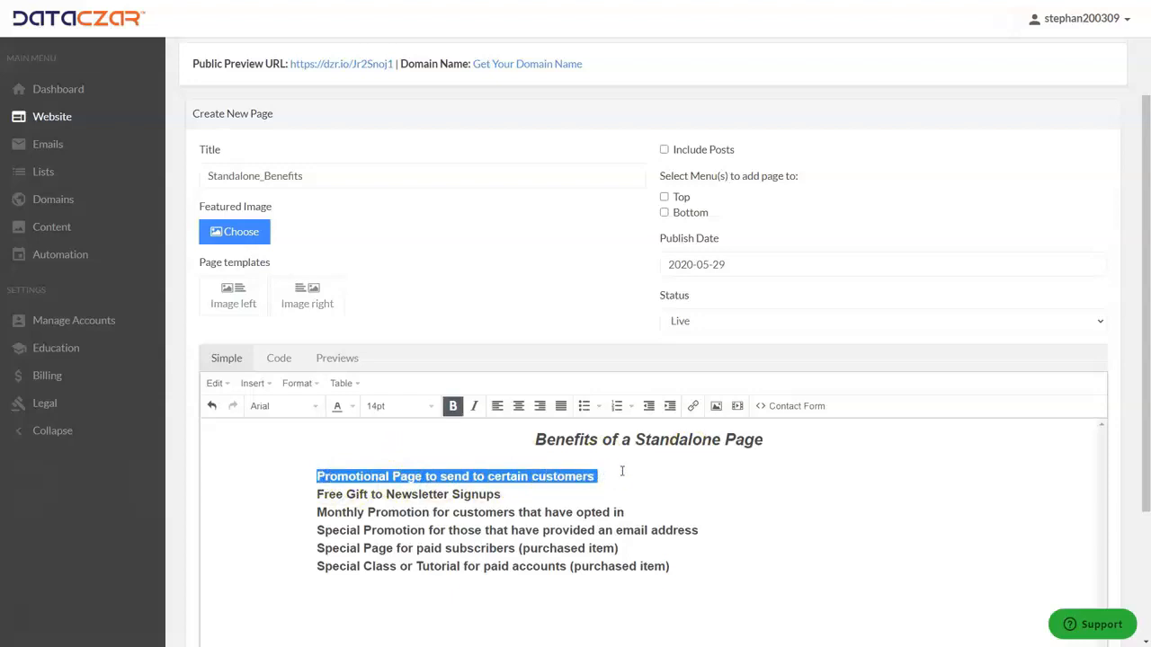
pyautogui.click(636, 483)
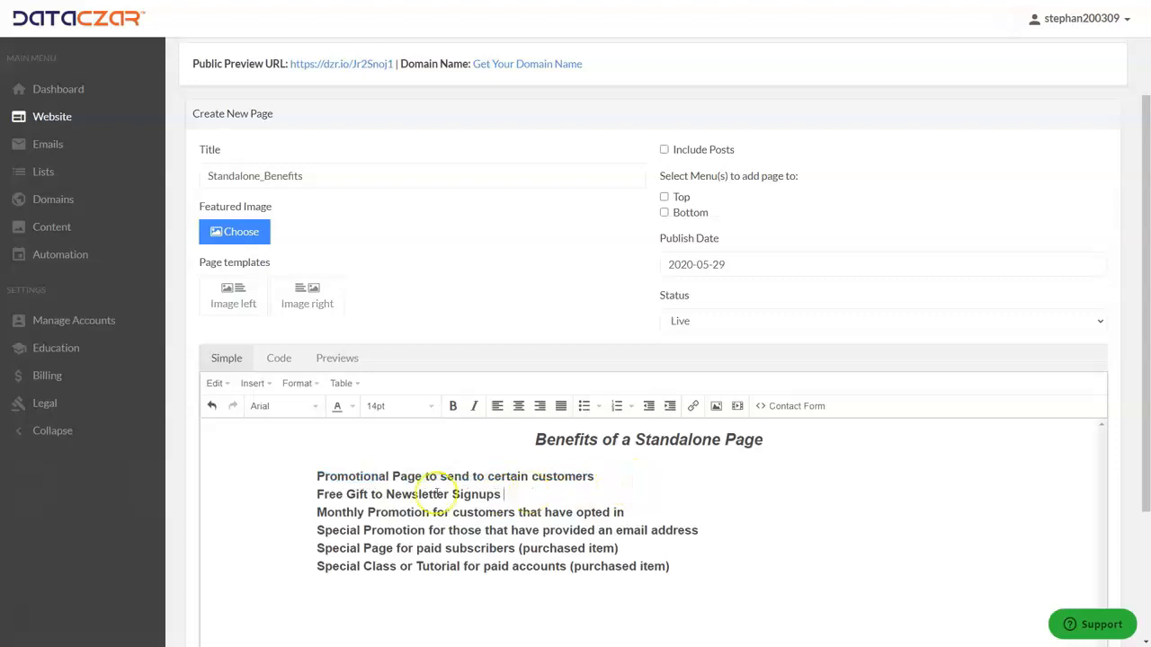
pyautogui.moveTo(314, 494); pyautogui.dragTo(504, 494)
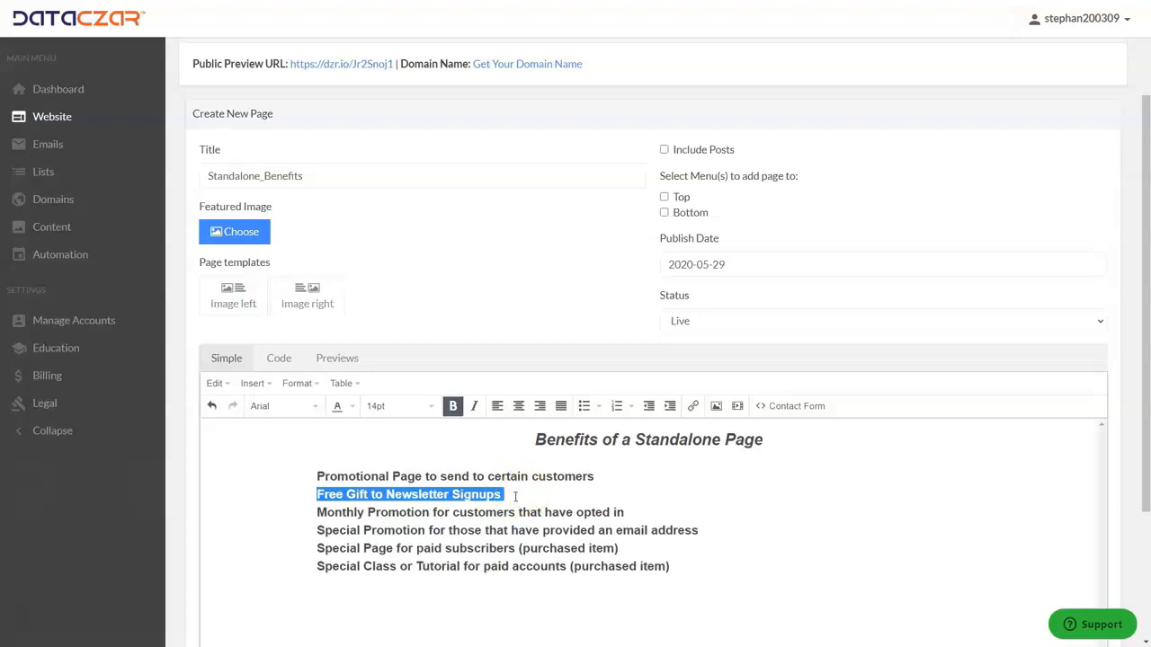
pyautogui.click(515, 496)
pyautogui.moveTo(306, 511); pyautogui.dragTo(634, 506)
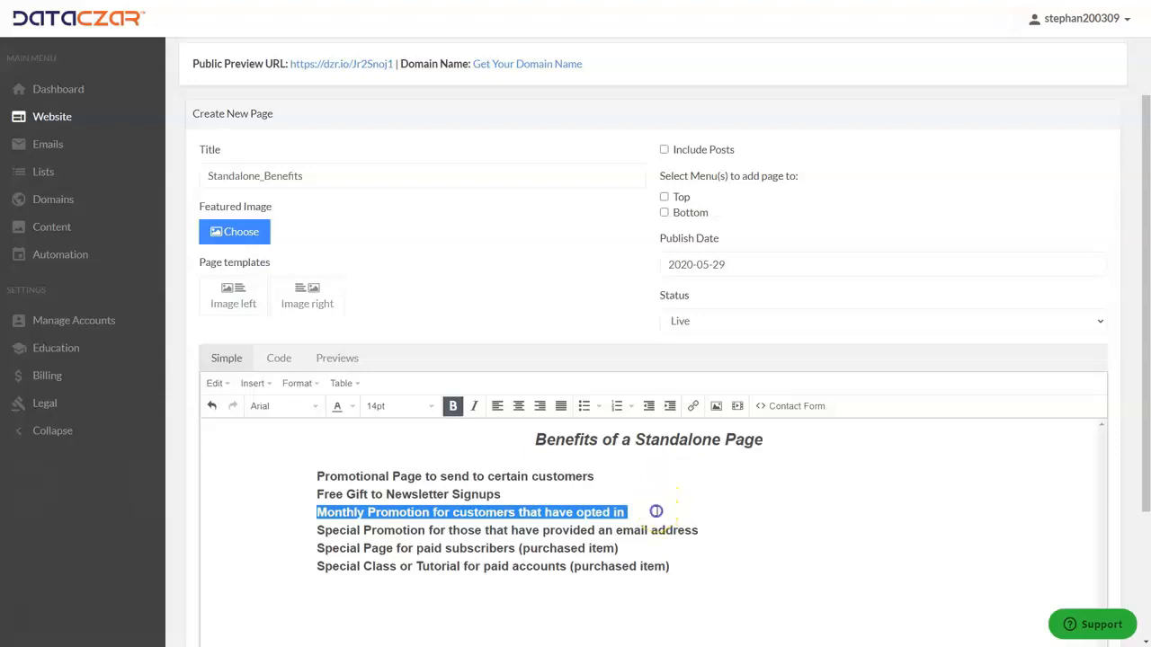
pyautogui.click(656, 509)
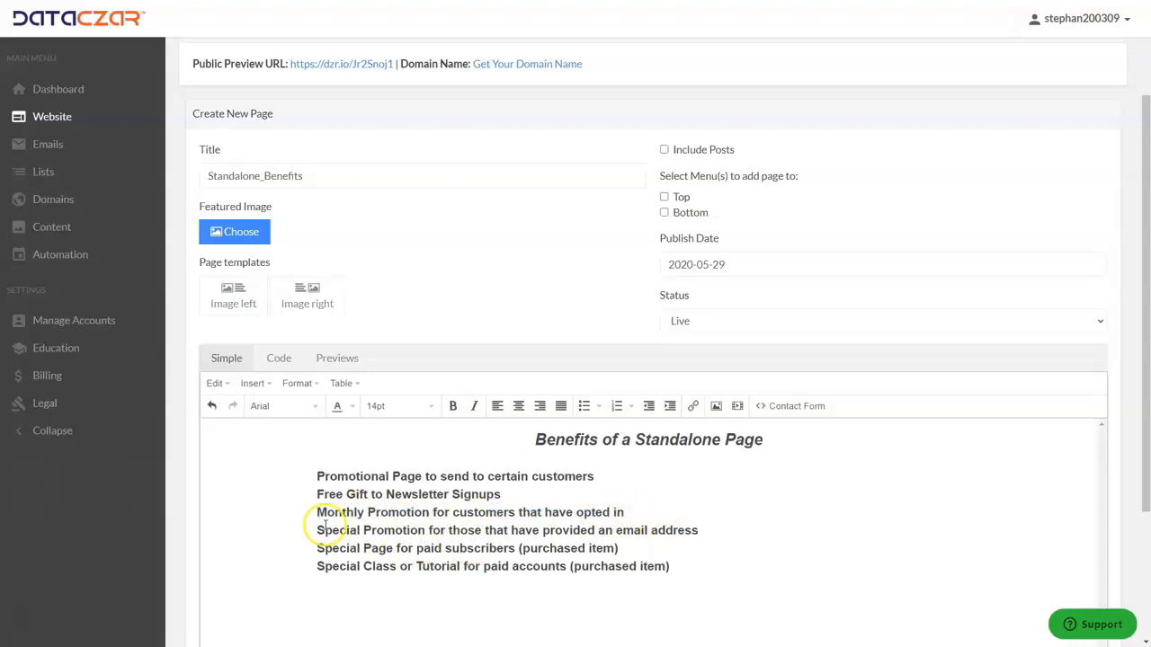
pyautogui.moveTo(316, 531); pyautogui.dragTo(452, 531)
pyautogui.moveTo(539, 531); pyautogui.dragTo(662, 531)
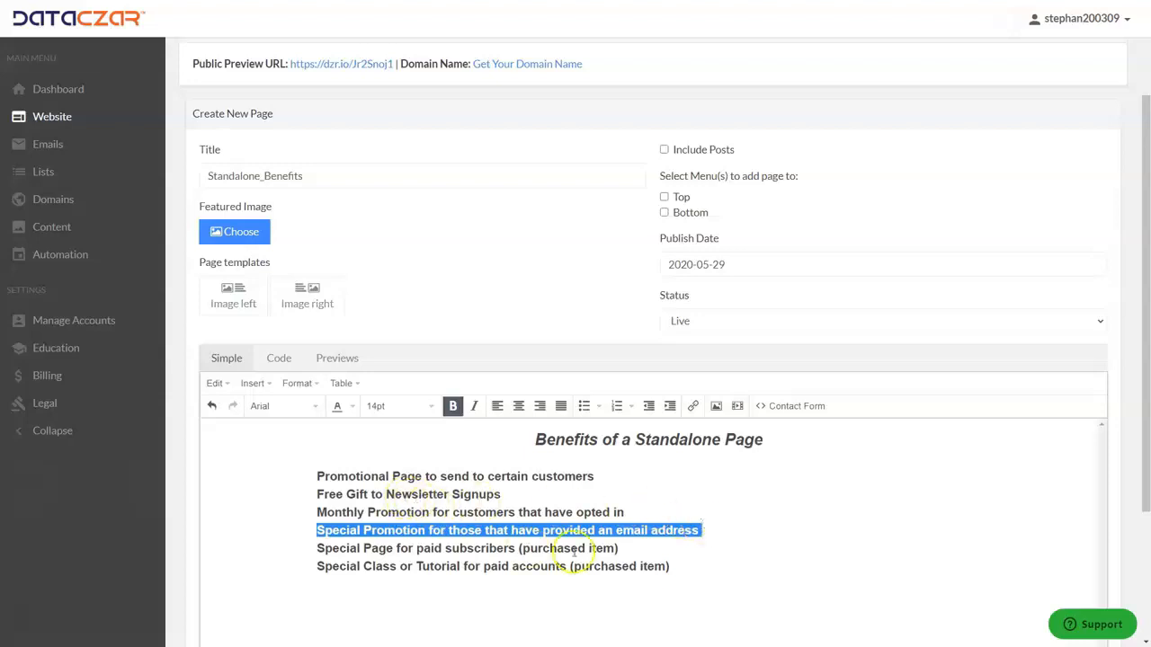
pyautogui.click(715, 531)
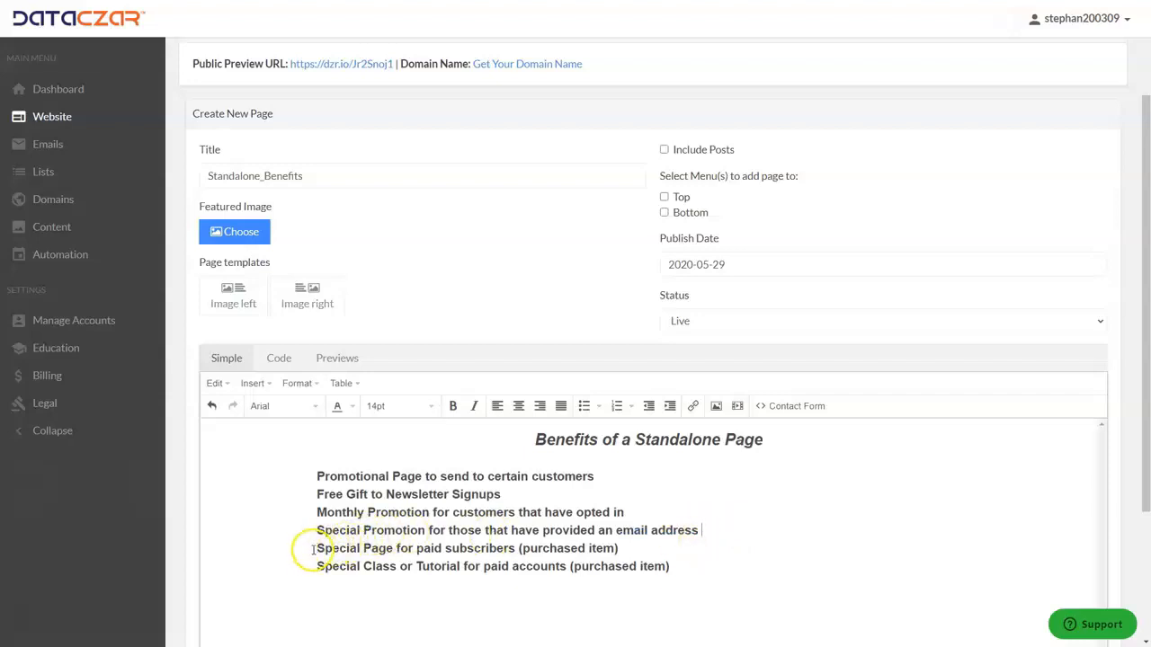
pyautogui.moveTo(315, 548); pyautogui.dragTo(630, 543)
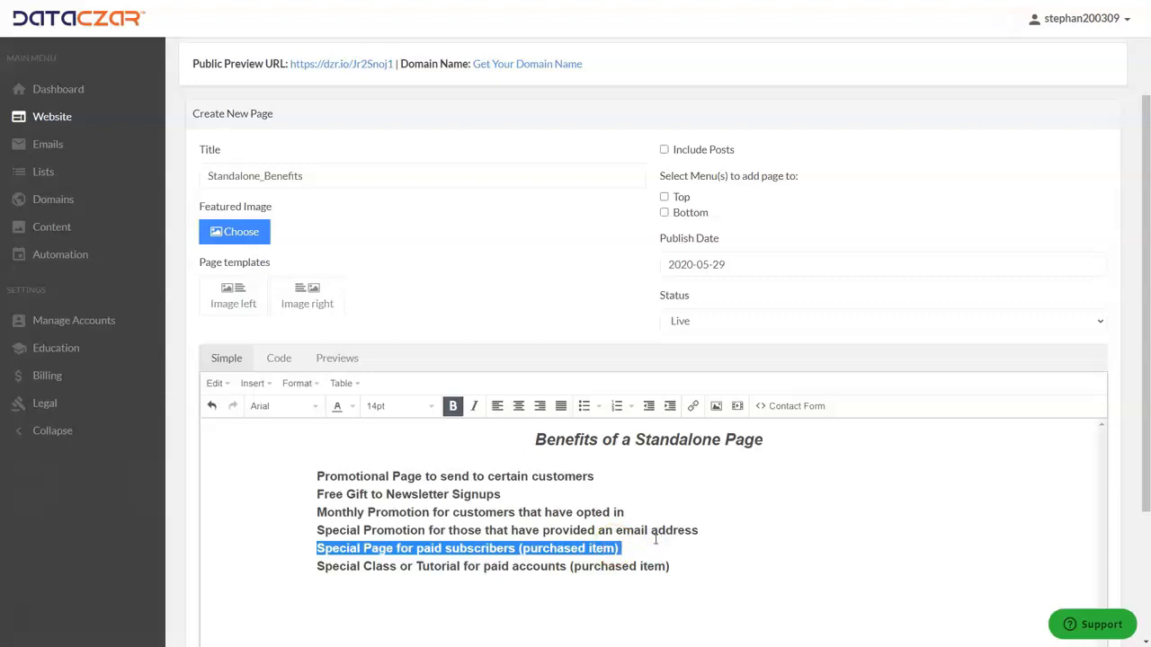
pyautogui.click(634, 547)
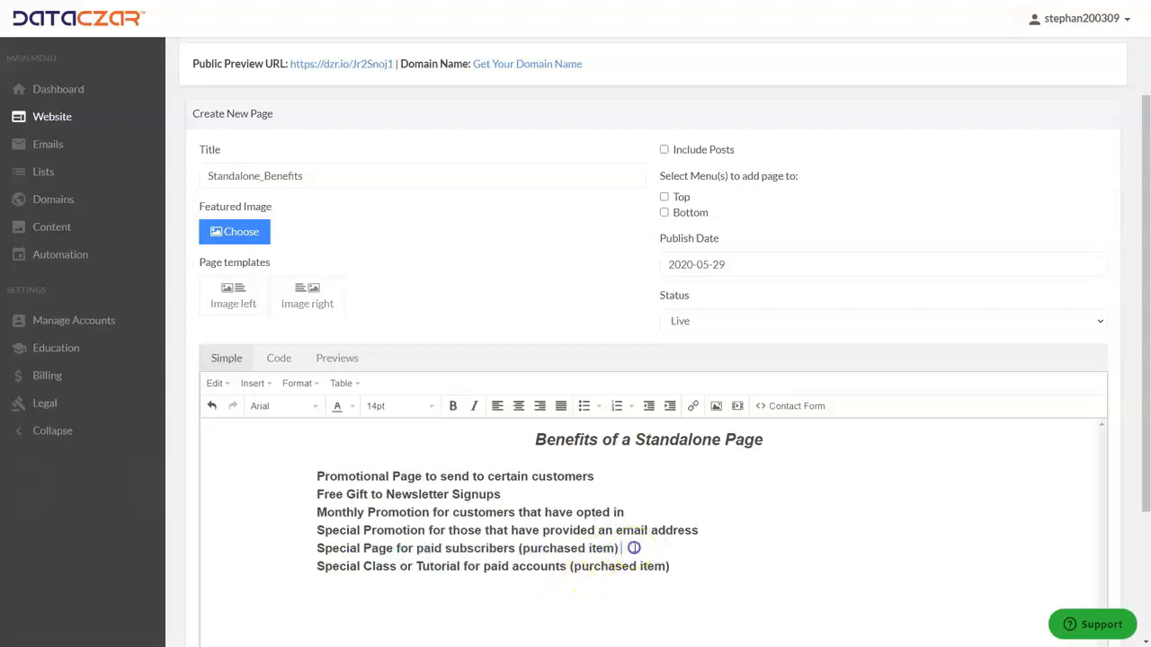
pyautogui.moveTo(310, 567); pyautogui.dragTo(432, 570)
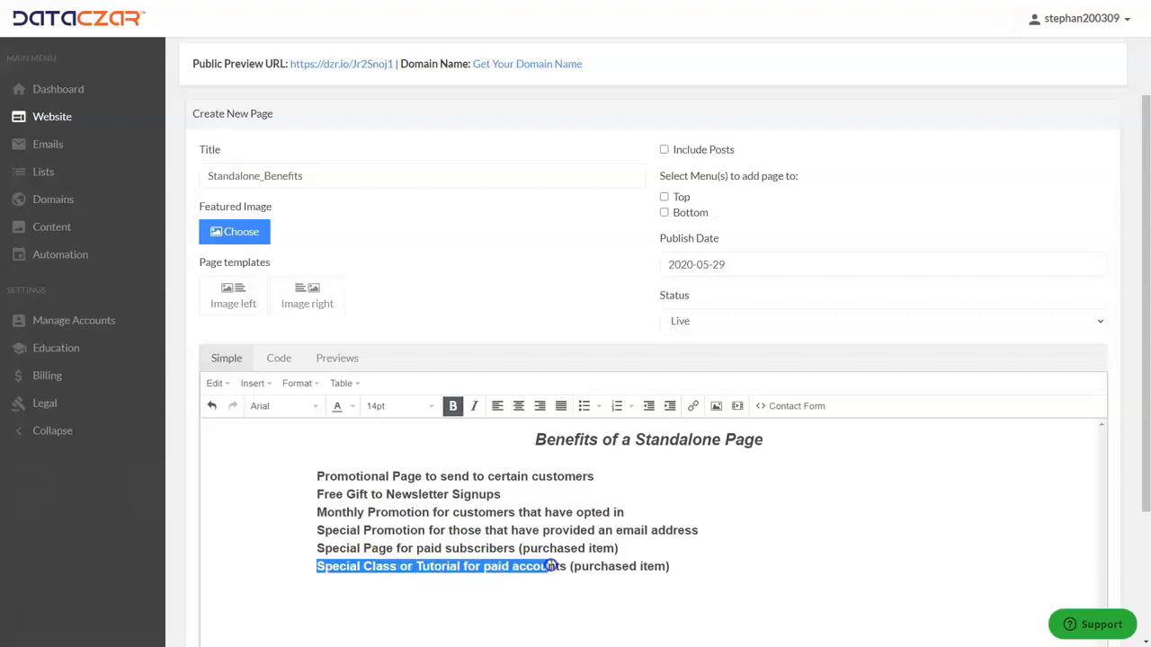
pyautogui.moveTo(561, 567); pyautogui.dragTo(655, 574)
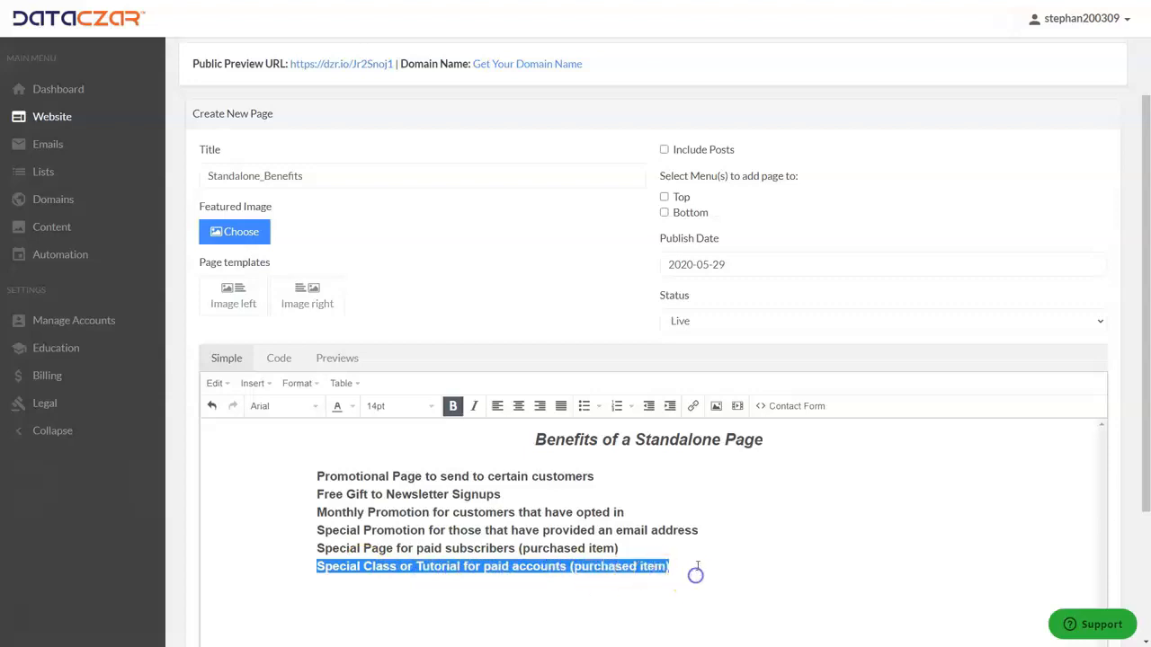
pyautogui.click(697, 566)
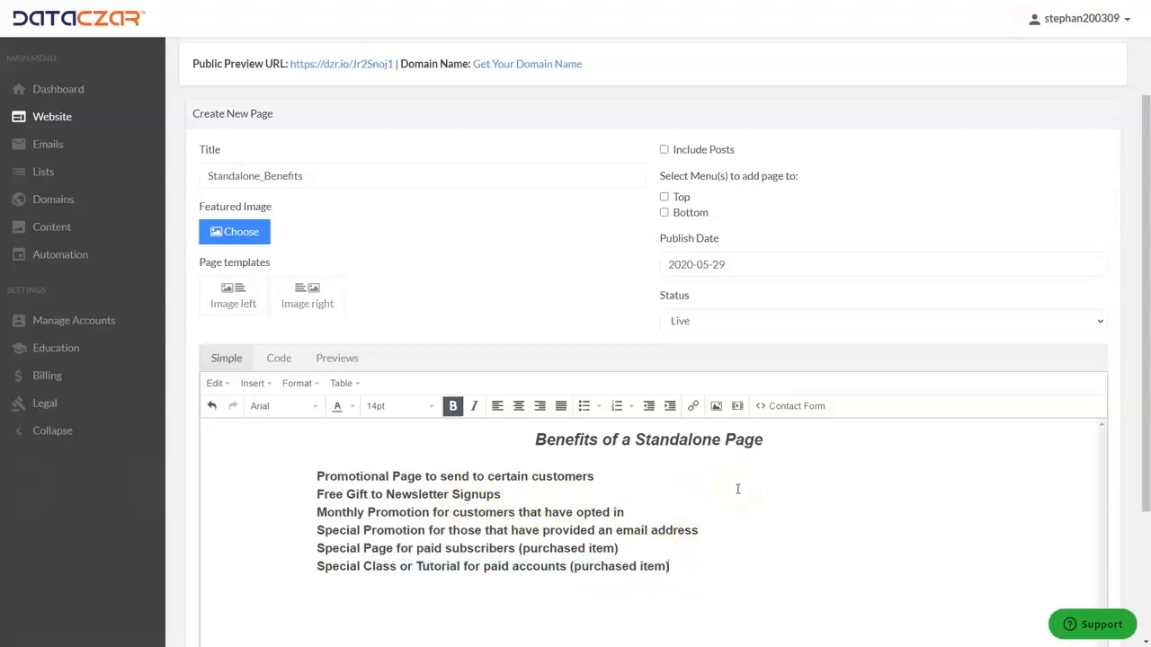
# Save the new Standalone_Benefits page and return to the Webinar site's list of pages
pyautogui.scroll(-3, 732, 485)
pyautogui.click(229, 509)
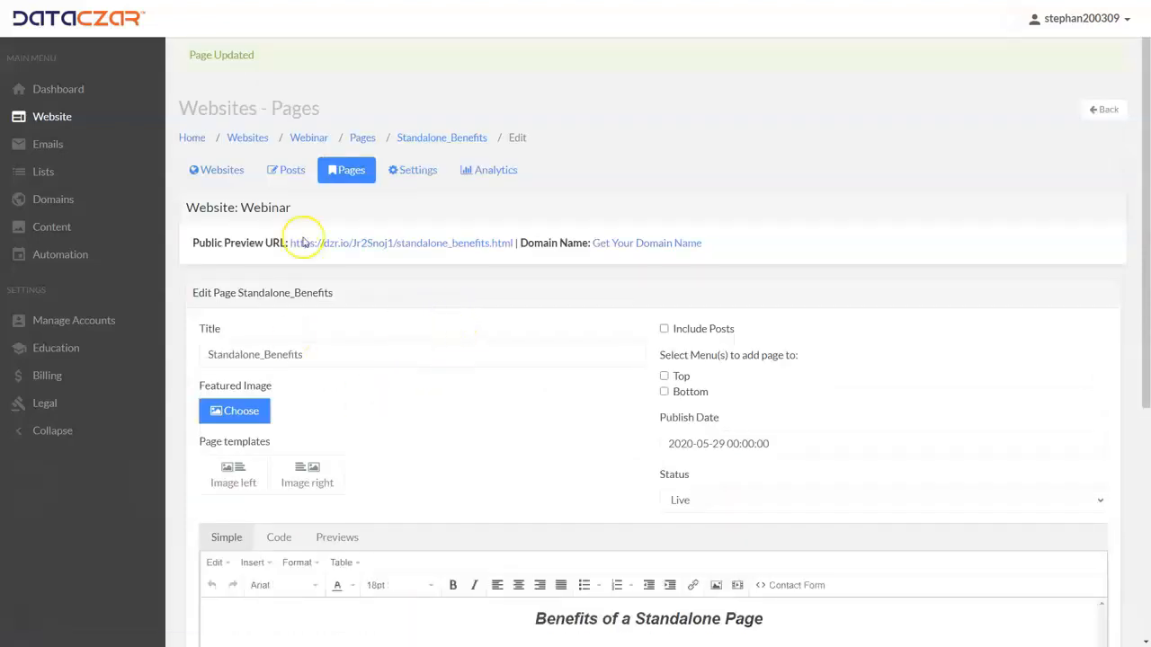
pyautogui.click(353, 177)
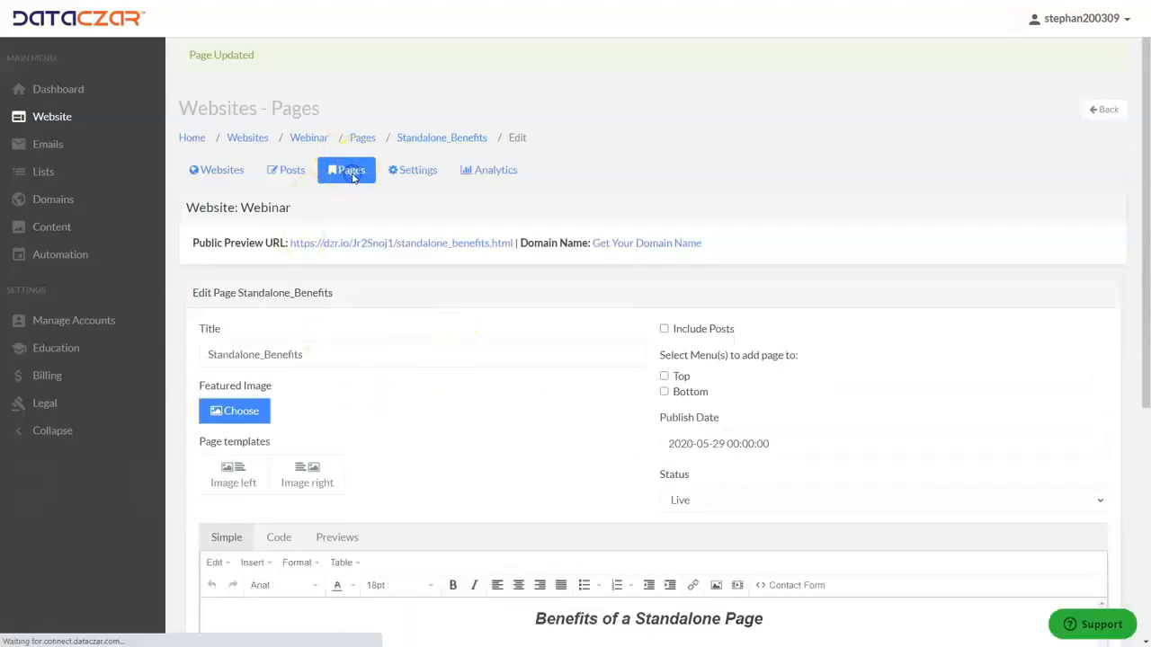
# Copy the link of the Standalone_Benefits page in the Standalone section to the clipboard
pyautogui.scroll(-3, 743, 355)
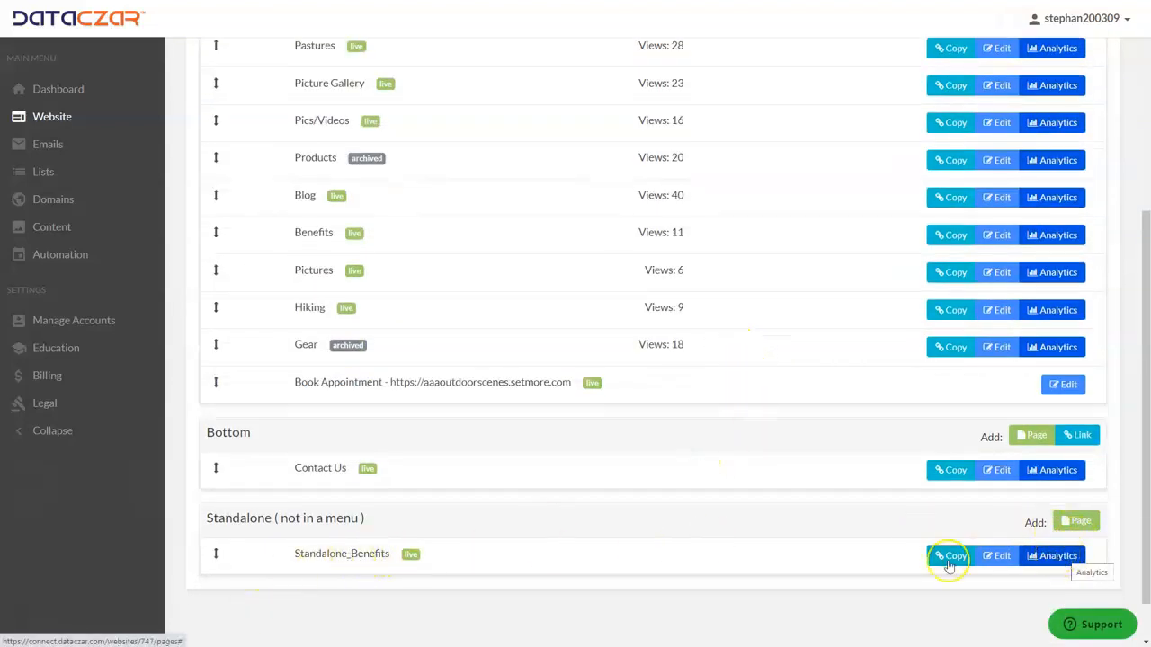
pyautogui.click(951, 562)
pyautogui.click(952, 558)
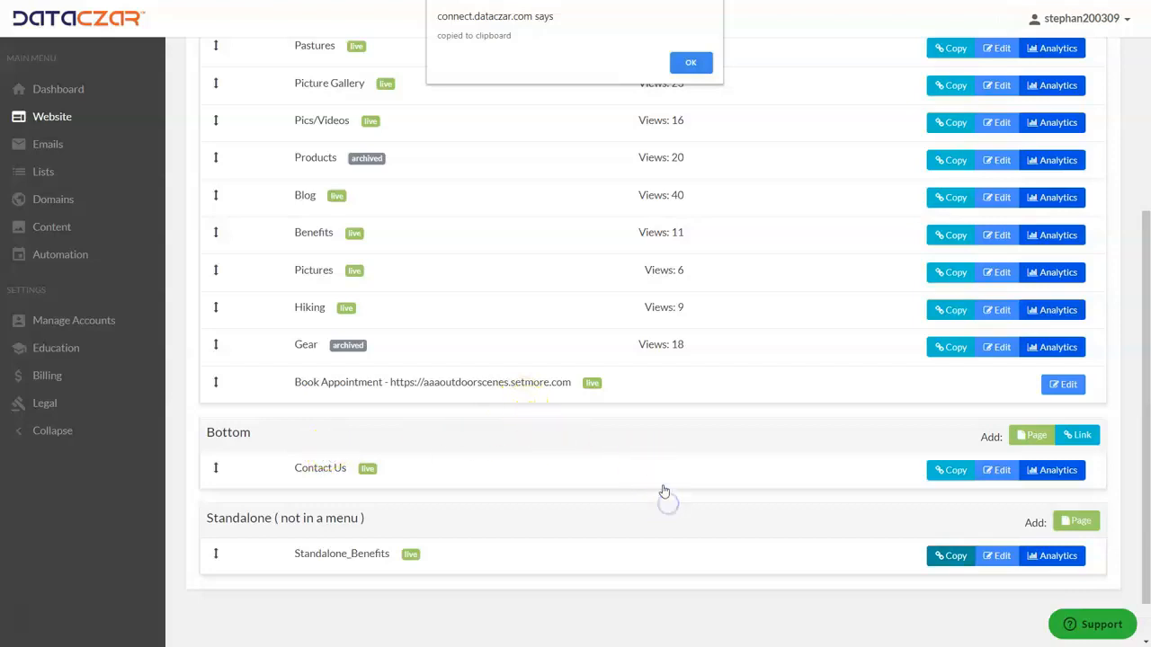
pyautogui.click(690, 62)
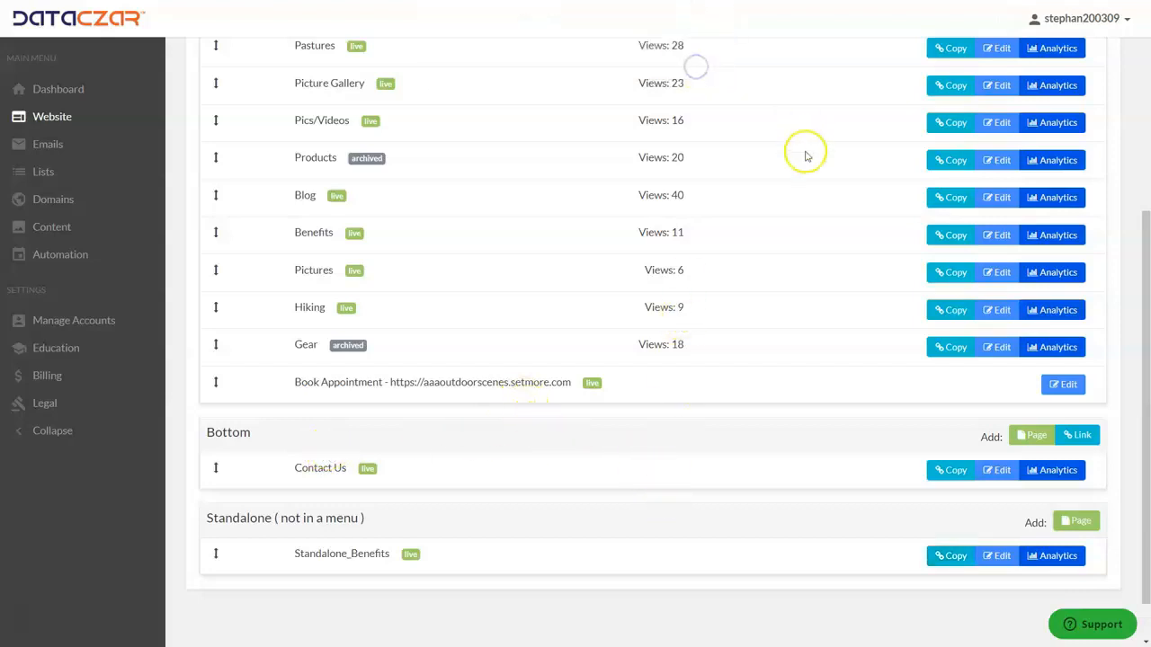
# Open the Home page for editing and add the text "Standalone_Benefits" below the "AAA Outdoor Scenes" heading
pyautogui.scroll(2, 806, 157)
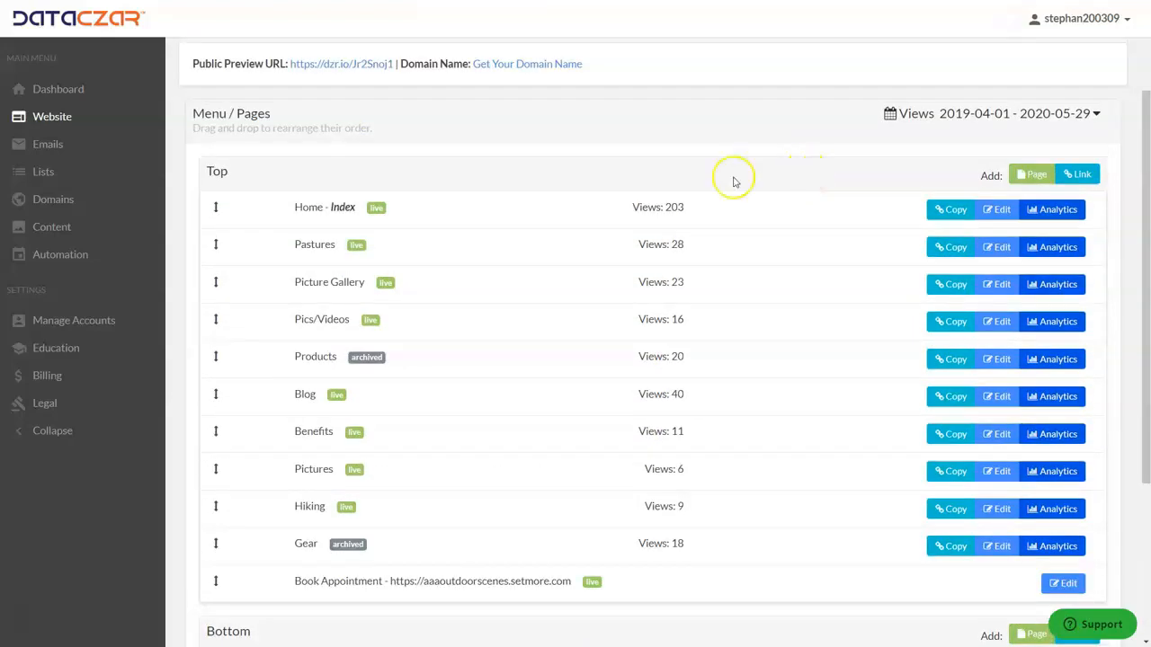
pyautogui.click(996, 210)
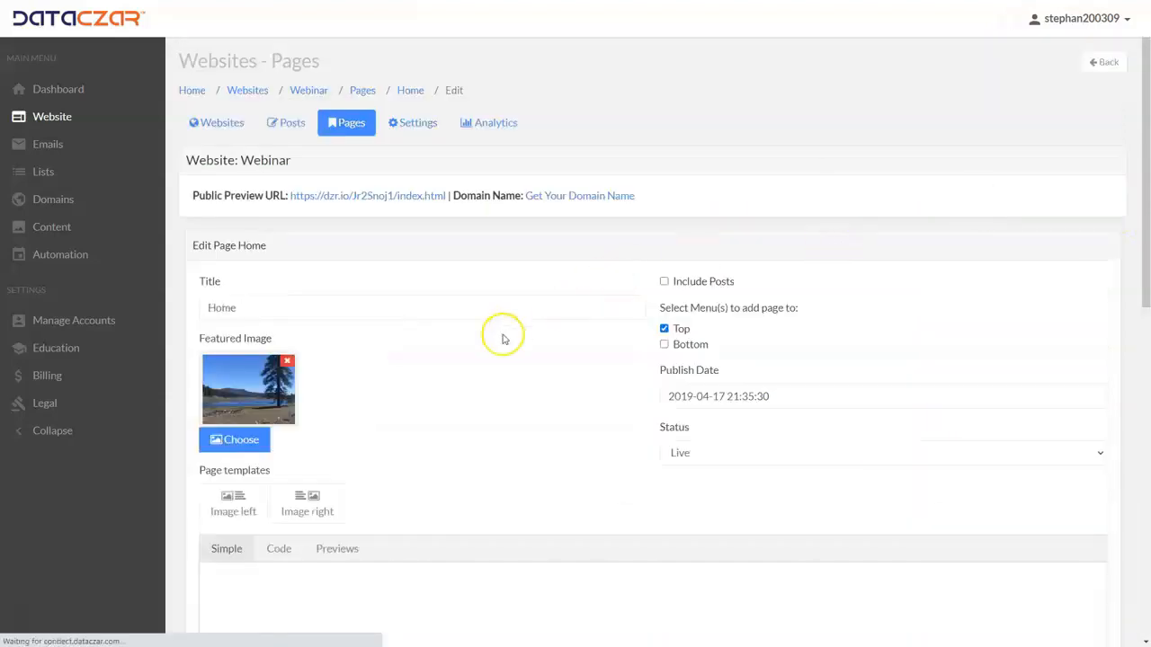
pyautogui.scroll(-2, 503, 339)
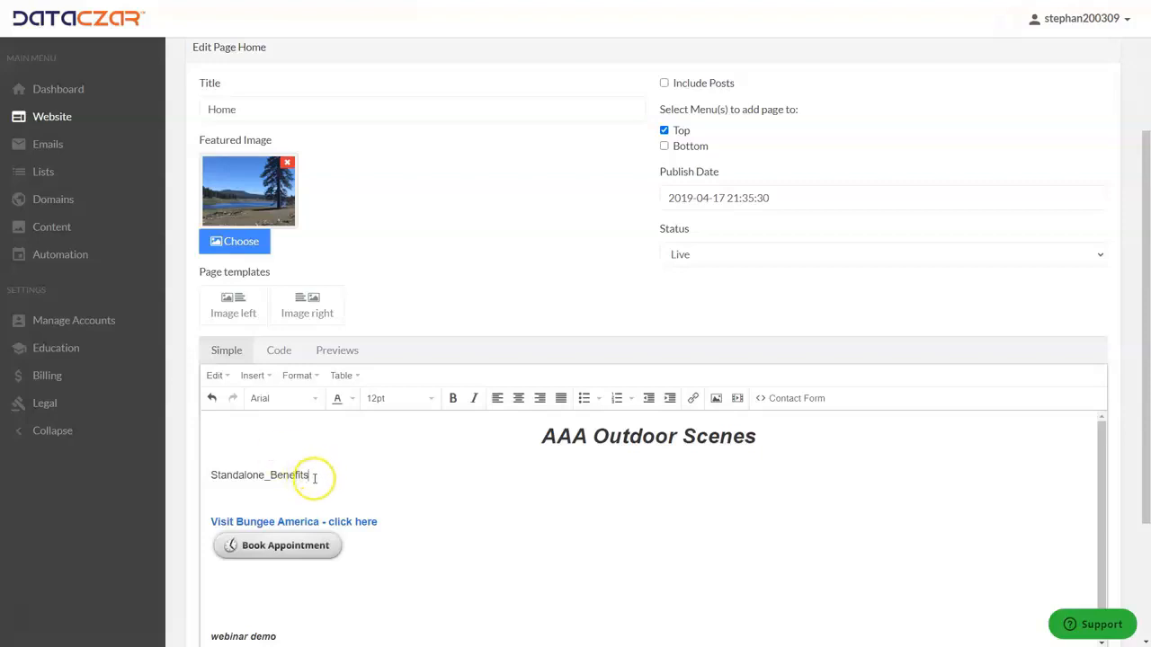
pyautogui.moveTo(312, 476); pyautogui.dragTo(199, 470)
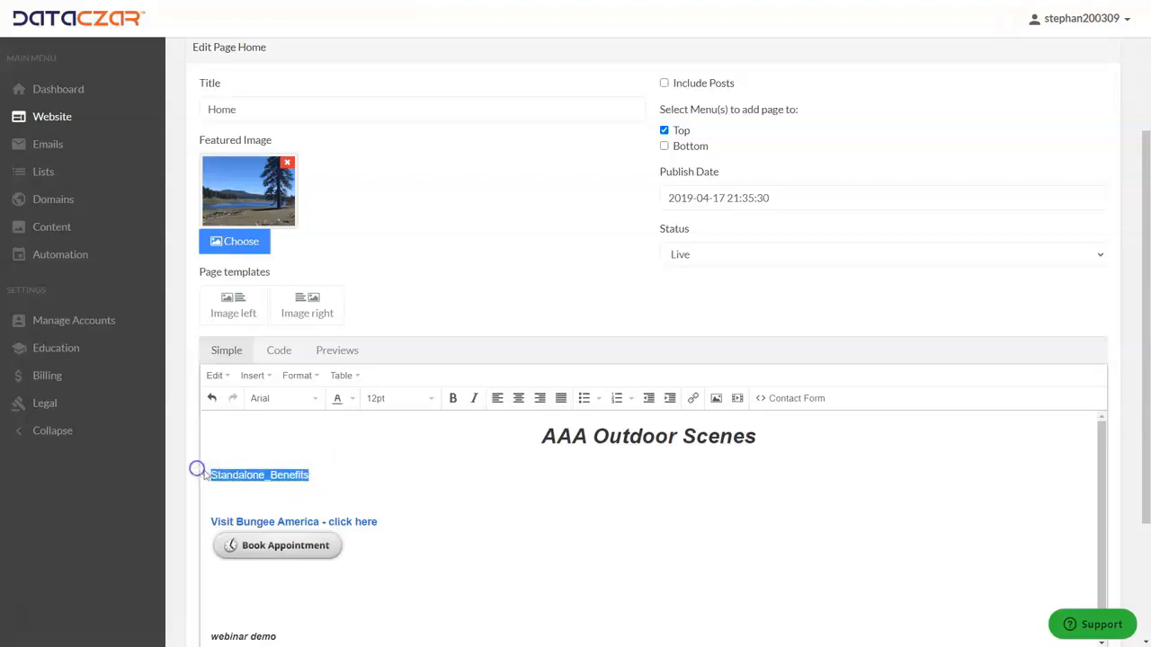
pyautogui.click(693, 398)
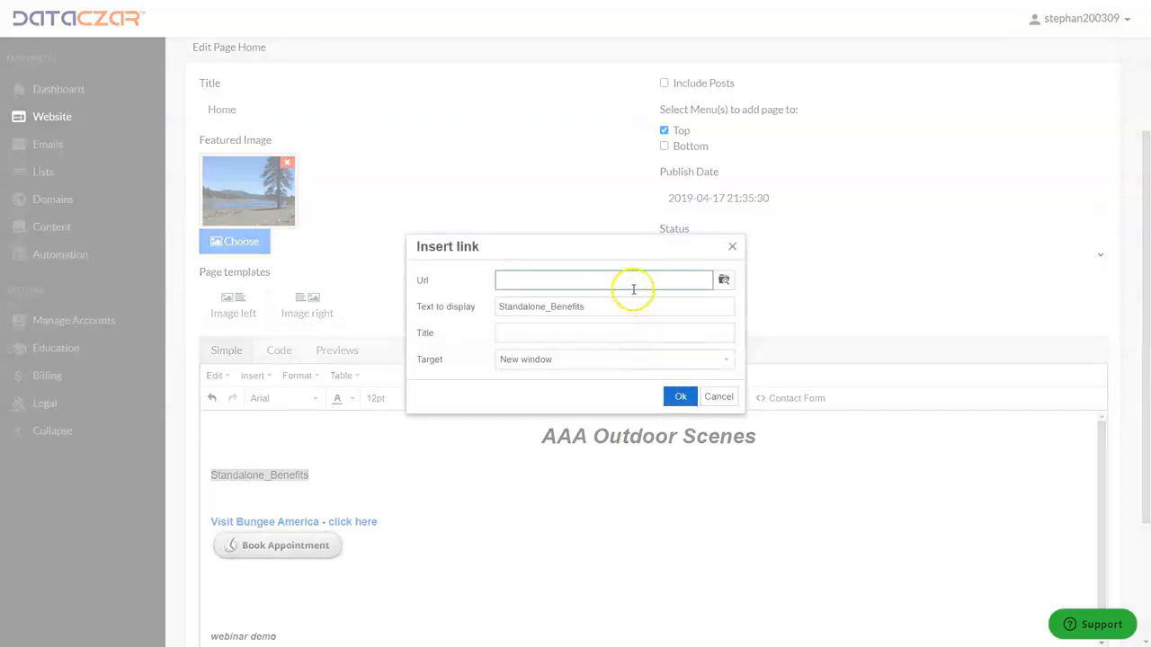
pyautogui.hotkey('ctrl', 'v')
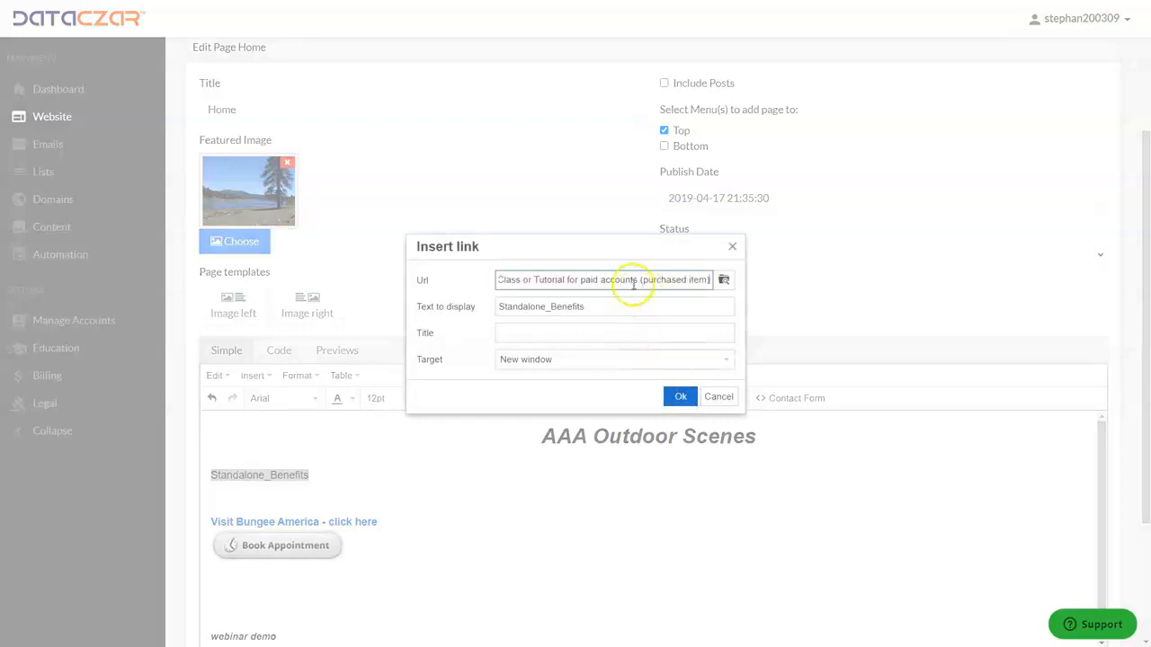
pyautogui.hotkey('ctrl', 'a')
pyautogui.press('BackSpace')
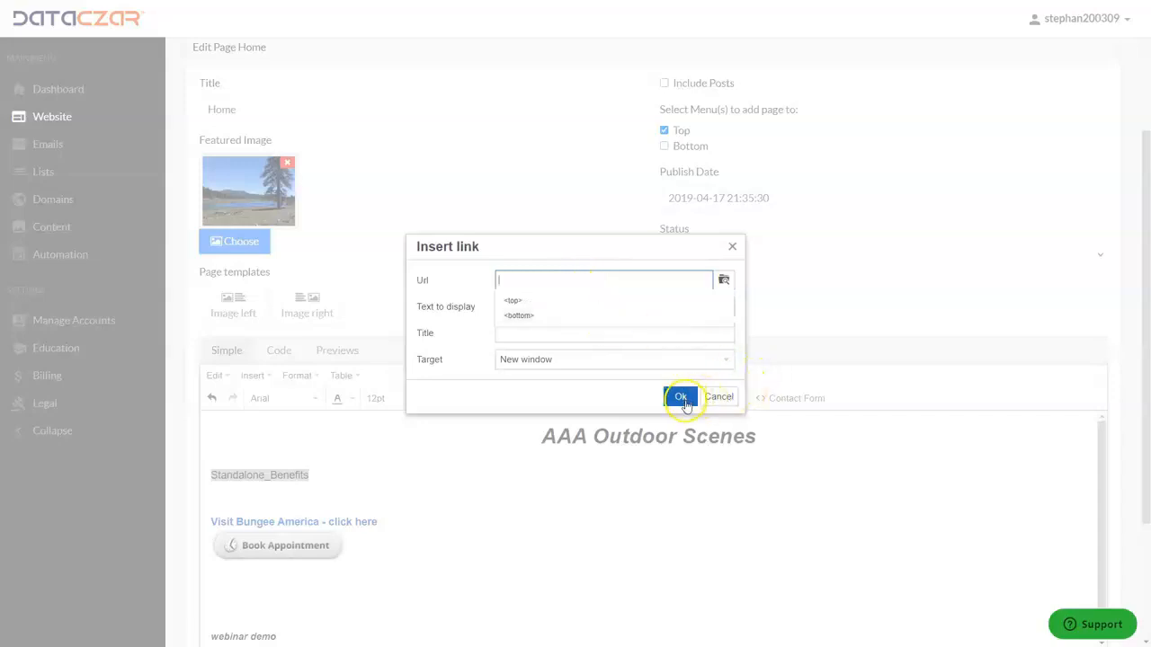
pyautogui.click(725, 397)
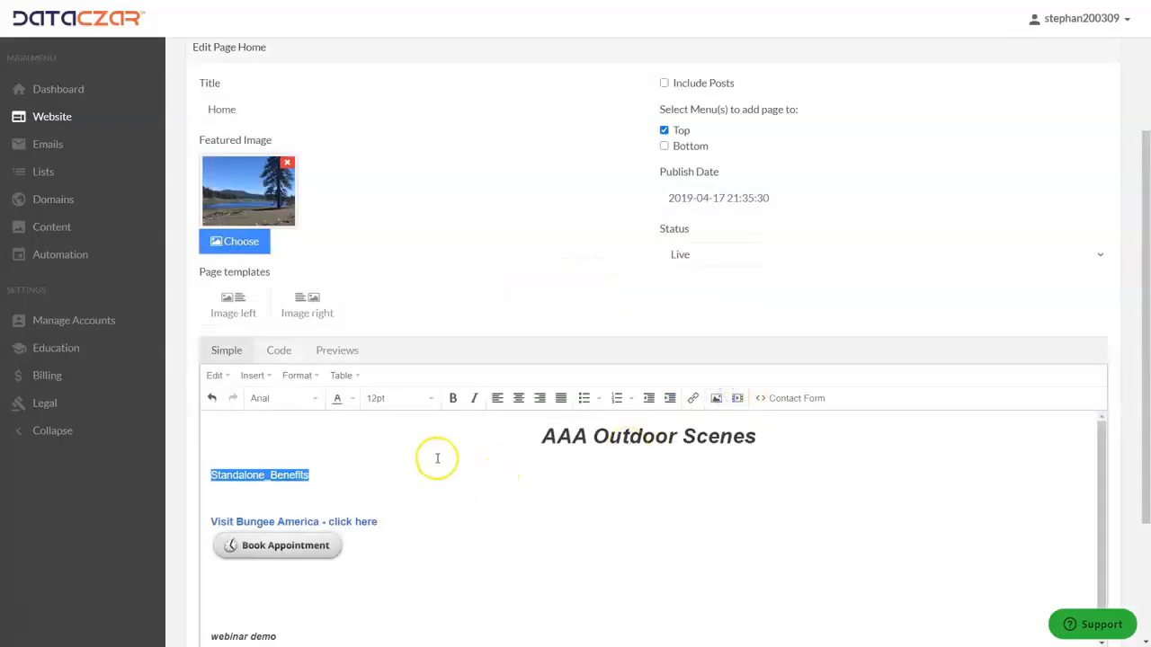
# Save the Home page with the added text and return to the list of pages
pyautogui.scroll(-2, 405, 476)
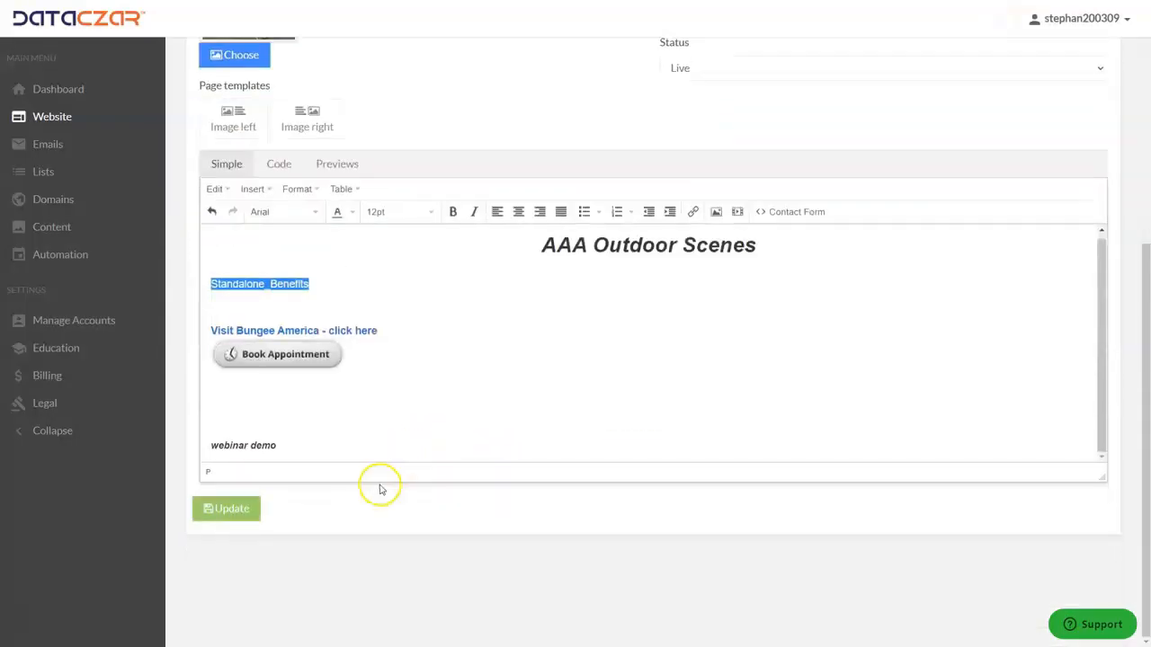
pyautogui.click(236, 514)
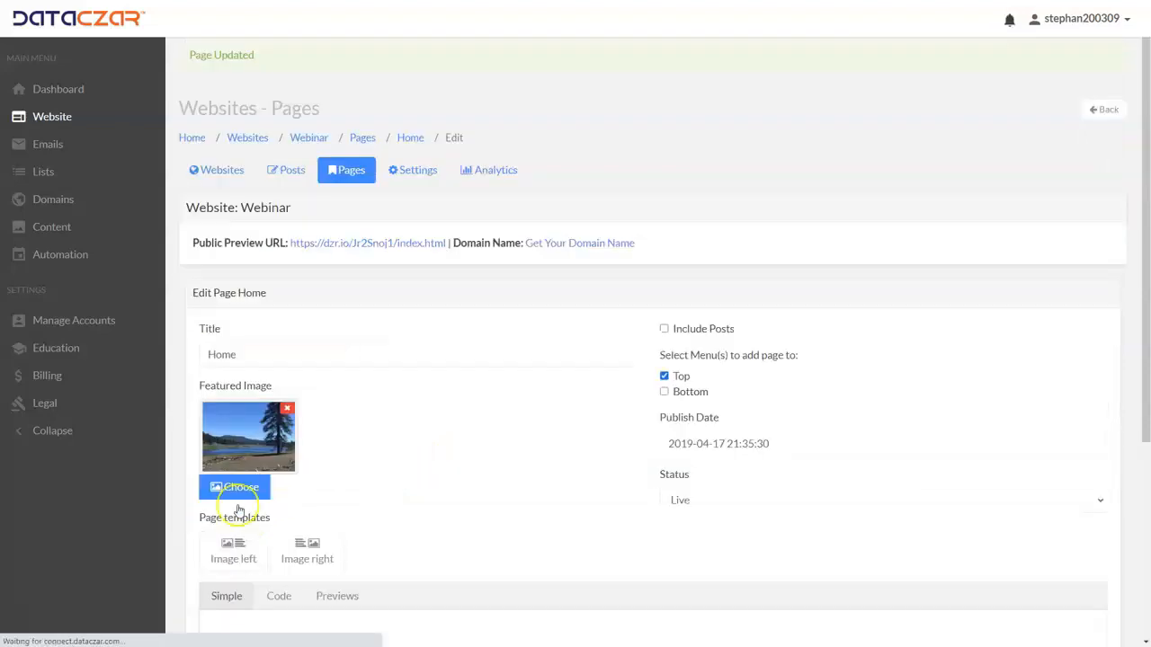
pyautogui.click(351, 170)
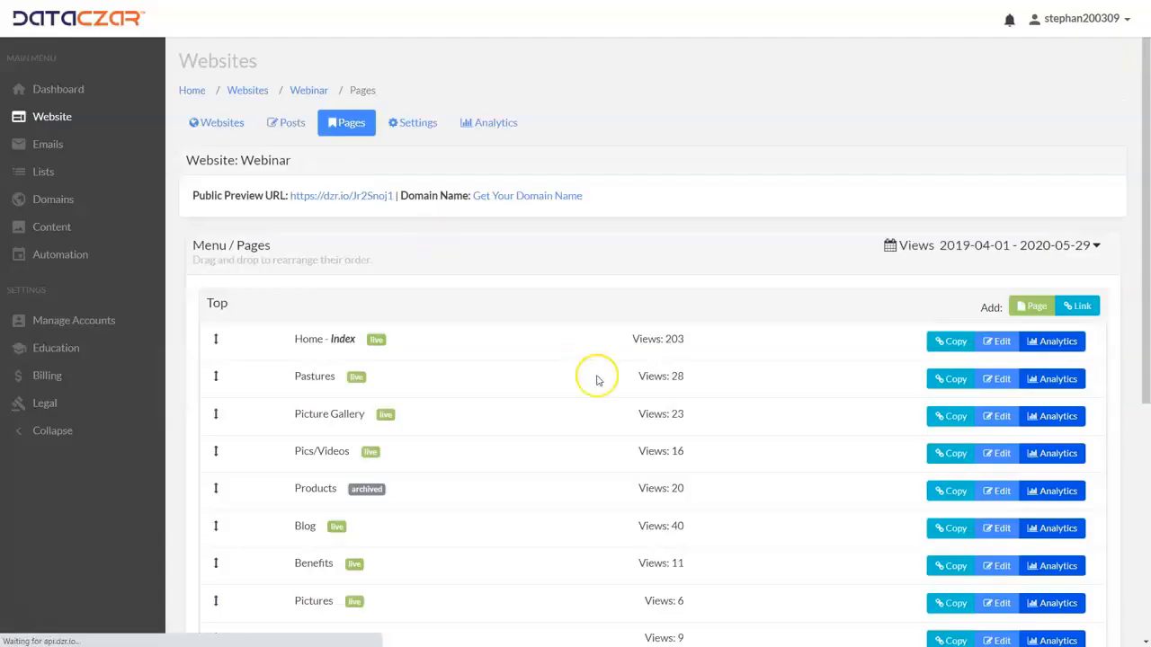
# Copy the Standalone_Benefits page's link from the Standalone section and dismiss the clipboard message
pyautogui.scroll(-4, 593, 387)
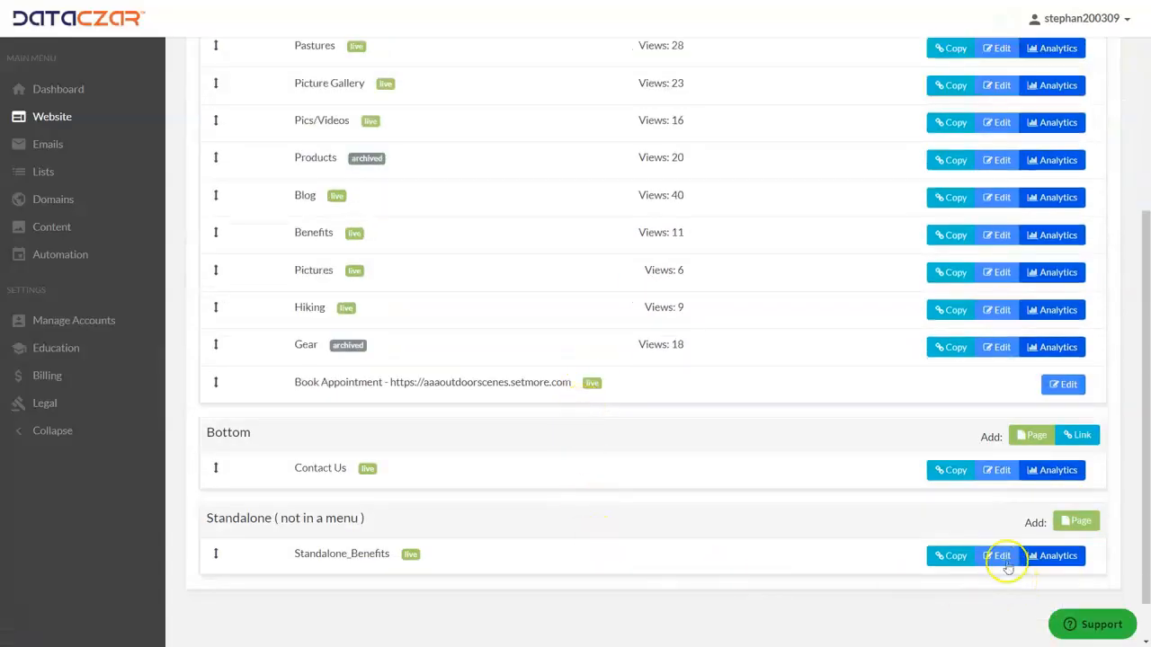
pyautogui.click(944, 557)
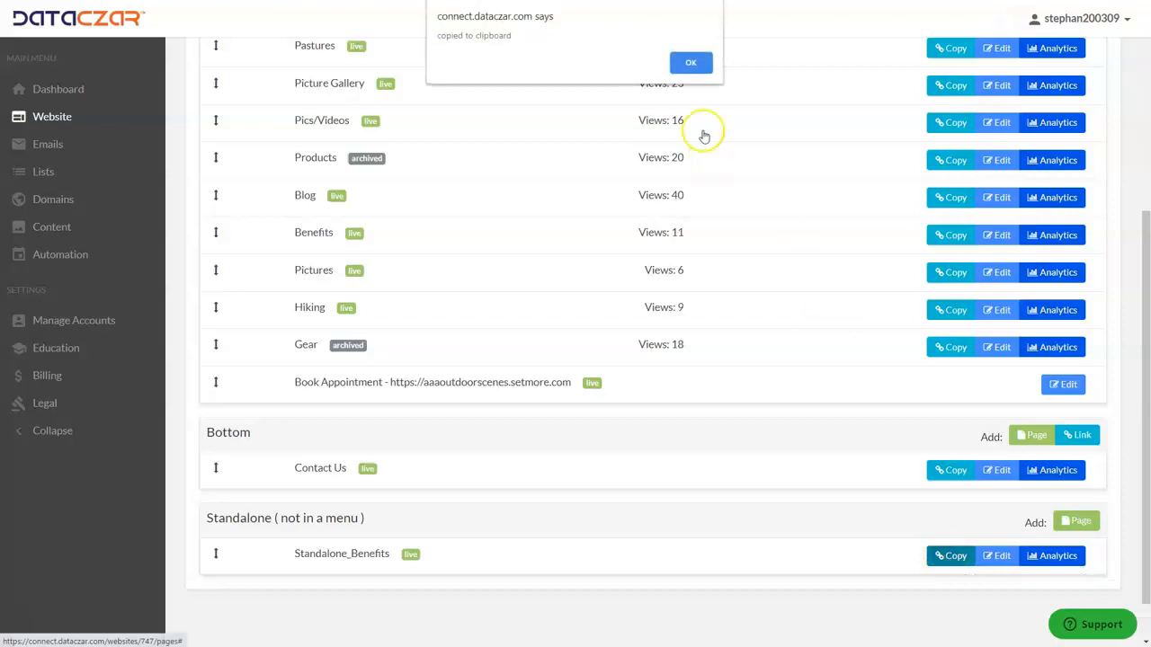
pyautogui.click(691, 63)
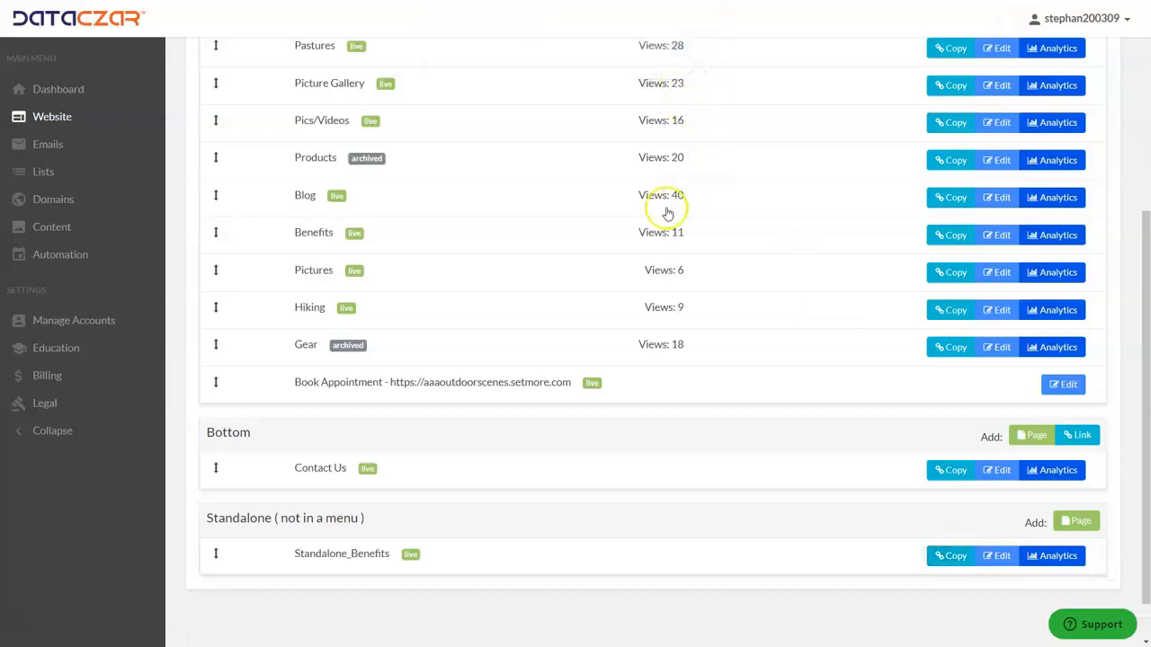
pyautogui.scroll(3, 659, 211)
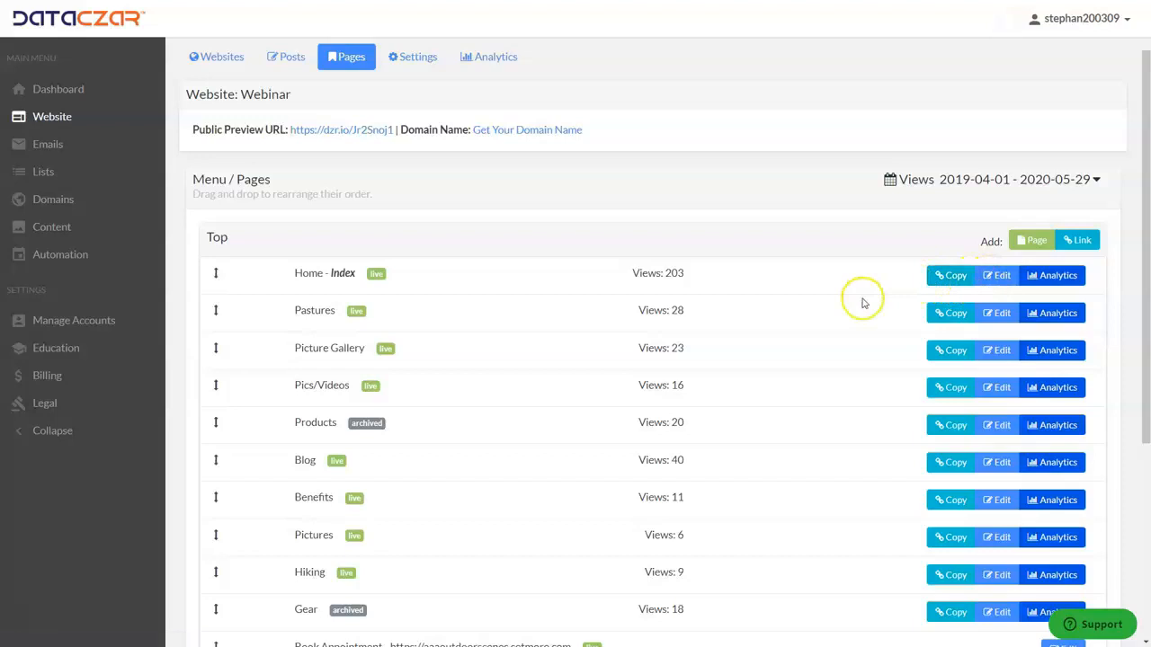
pyautogui.click(998, 284)
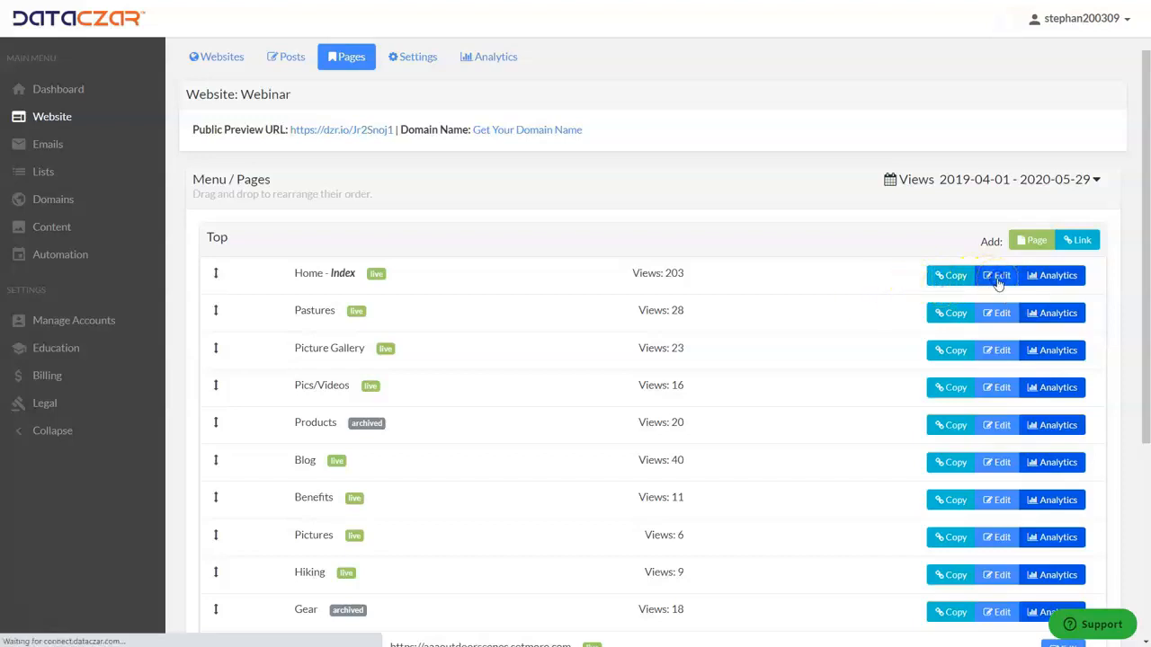
pyautogui.scroll(-4, 575, 368)
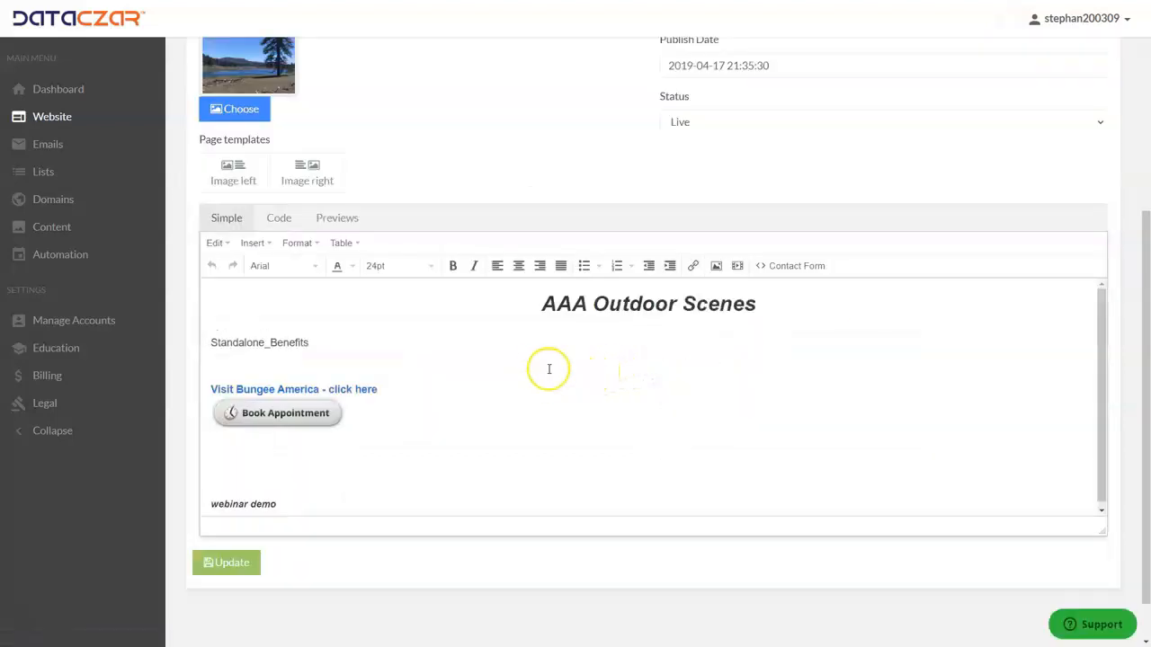
pyautogui.moveTo(314, 343); pyautogui.dragTo(185, 343)
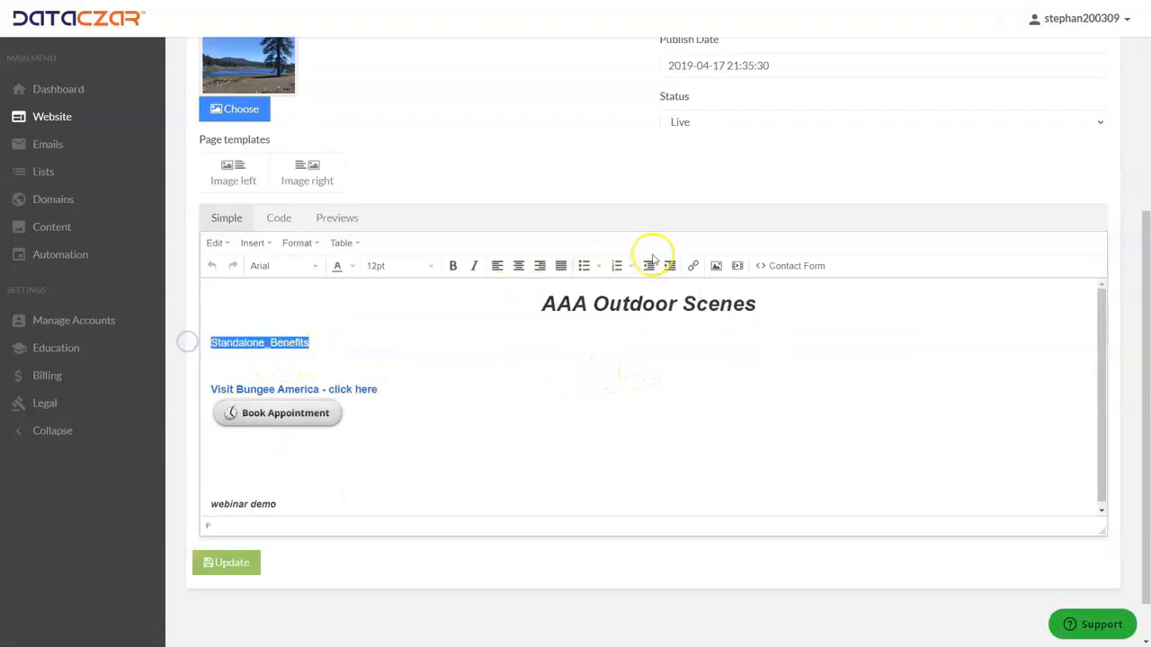
pyautogui.click(692, 266)
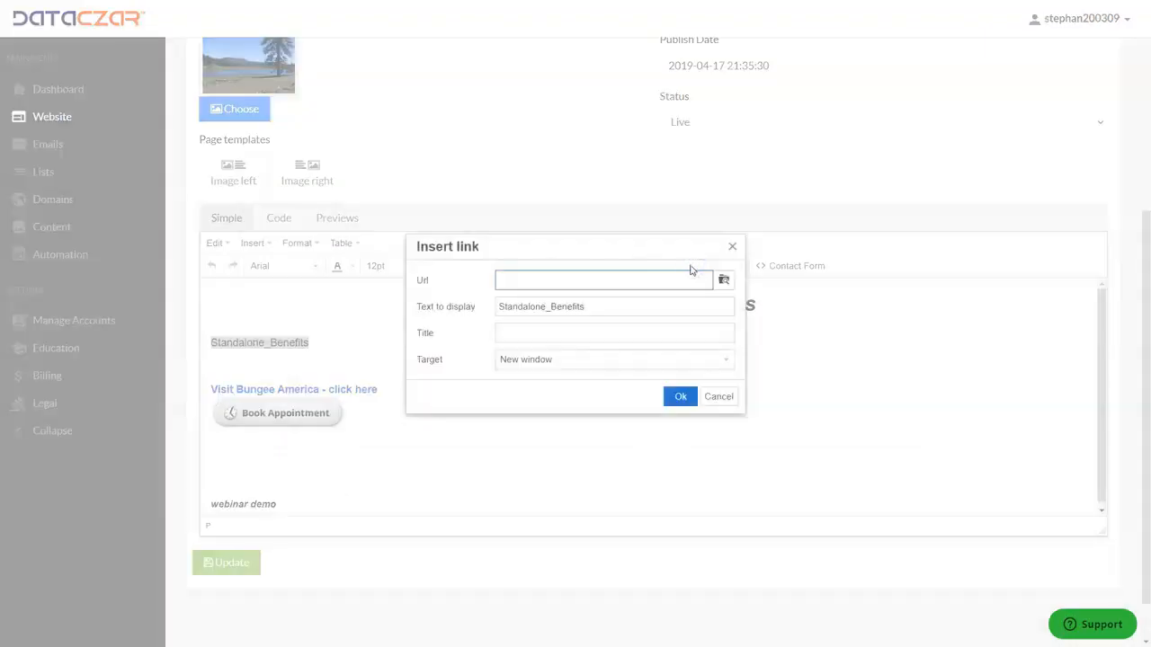
pyautogui.hotkey('ctrl', 'v')
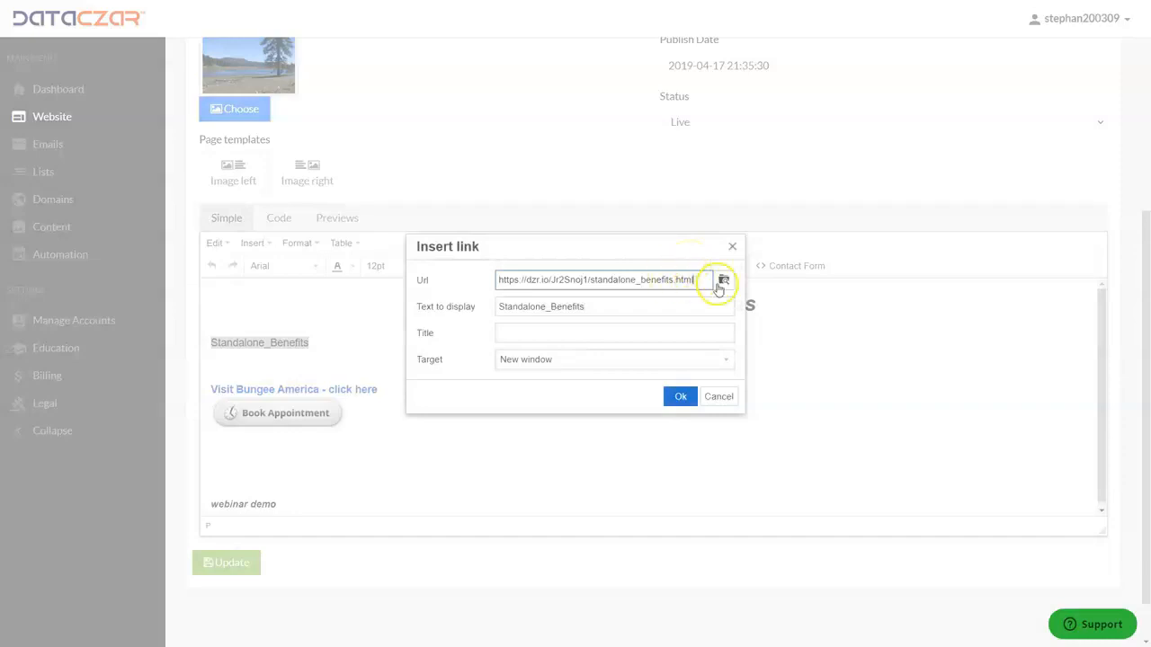
pyautogui.click(681, 398)
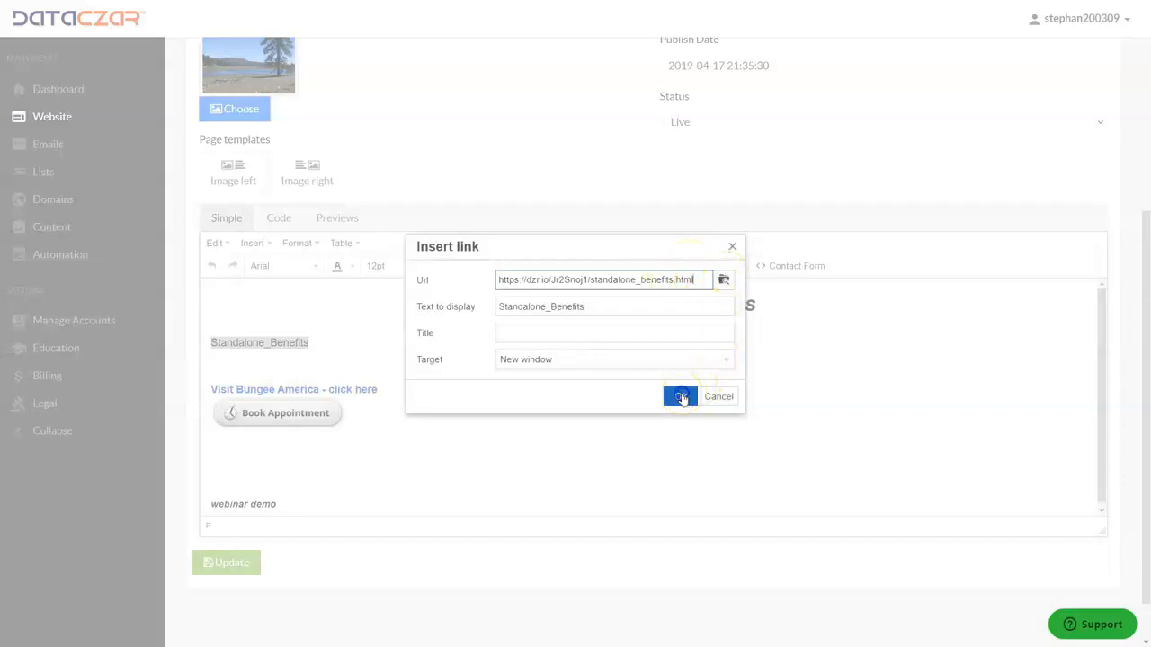
pyautogui.click(435, 342)
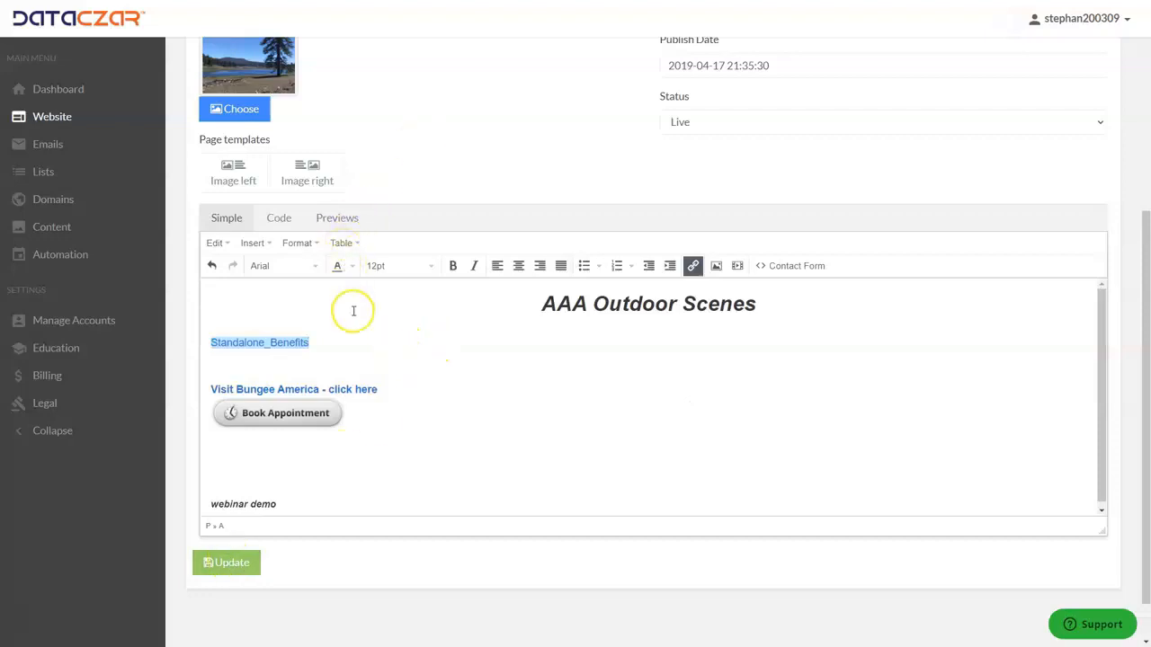
pyautogui.click(237, 563)
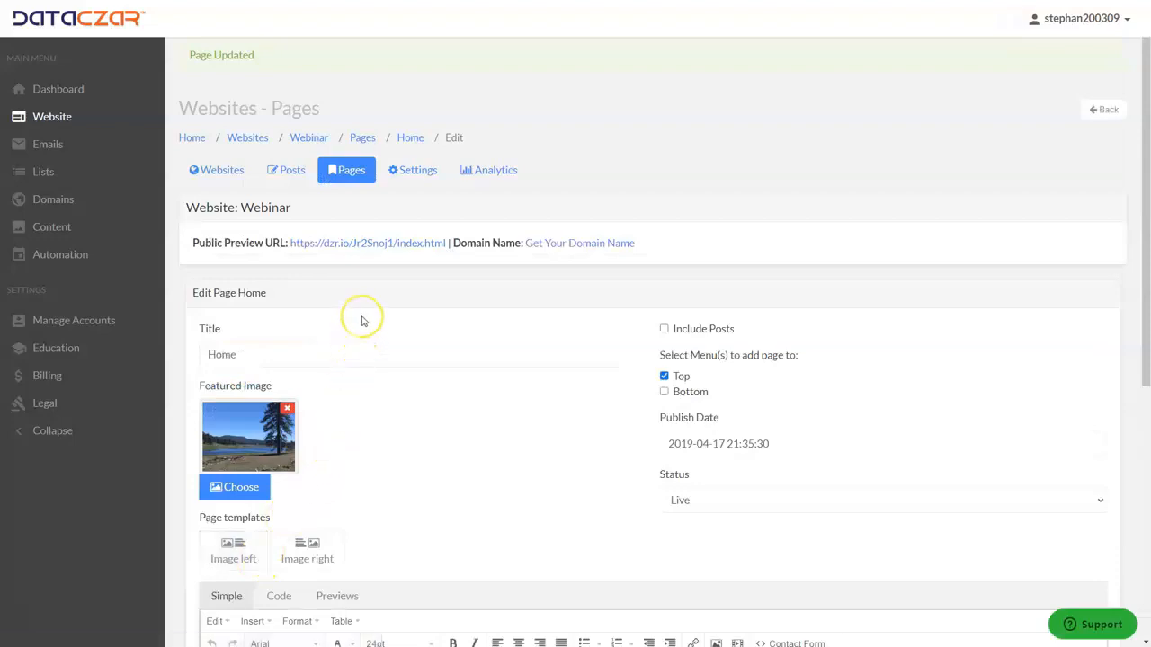
# Reload the public preview of the Home page and follow its Standalone_Benefits link to check the target page
pyautogui.hotkey('ctrl', 'Tab')
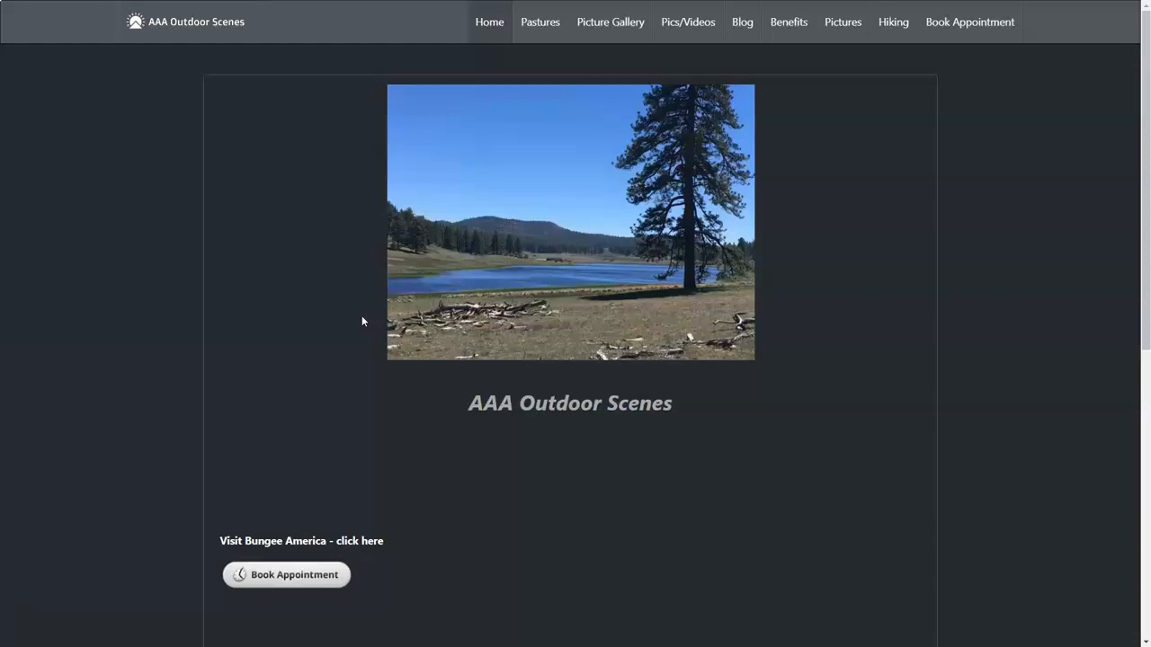
pyautogui.press('F5')
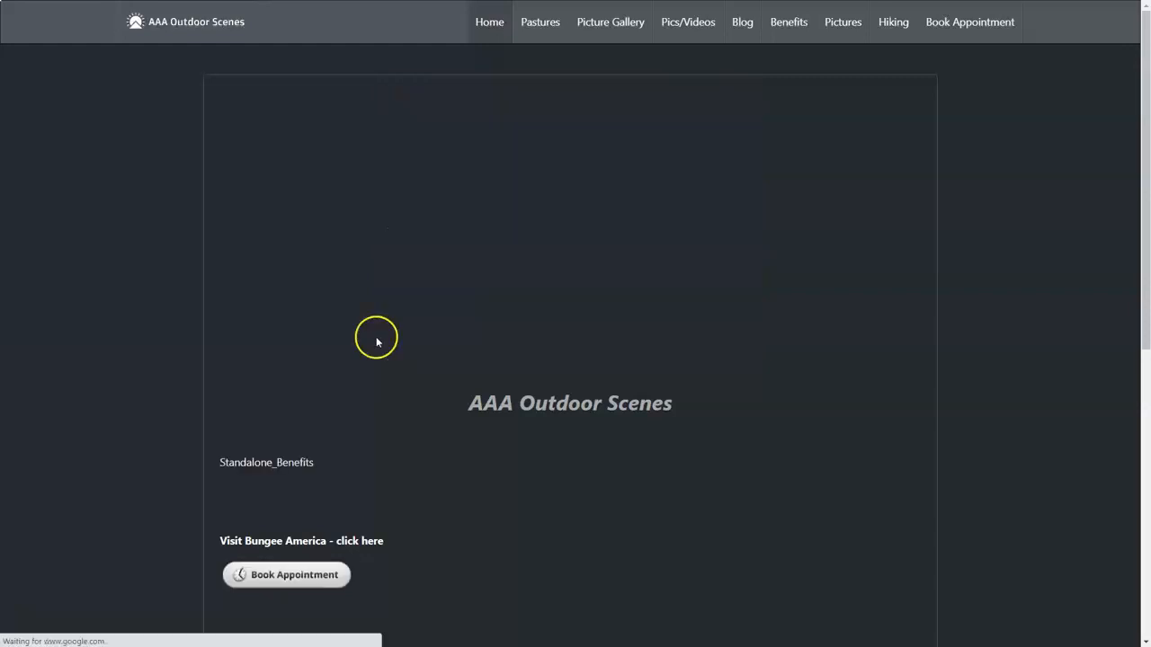
pyautogui.click(289, 464)
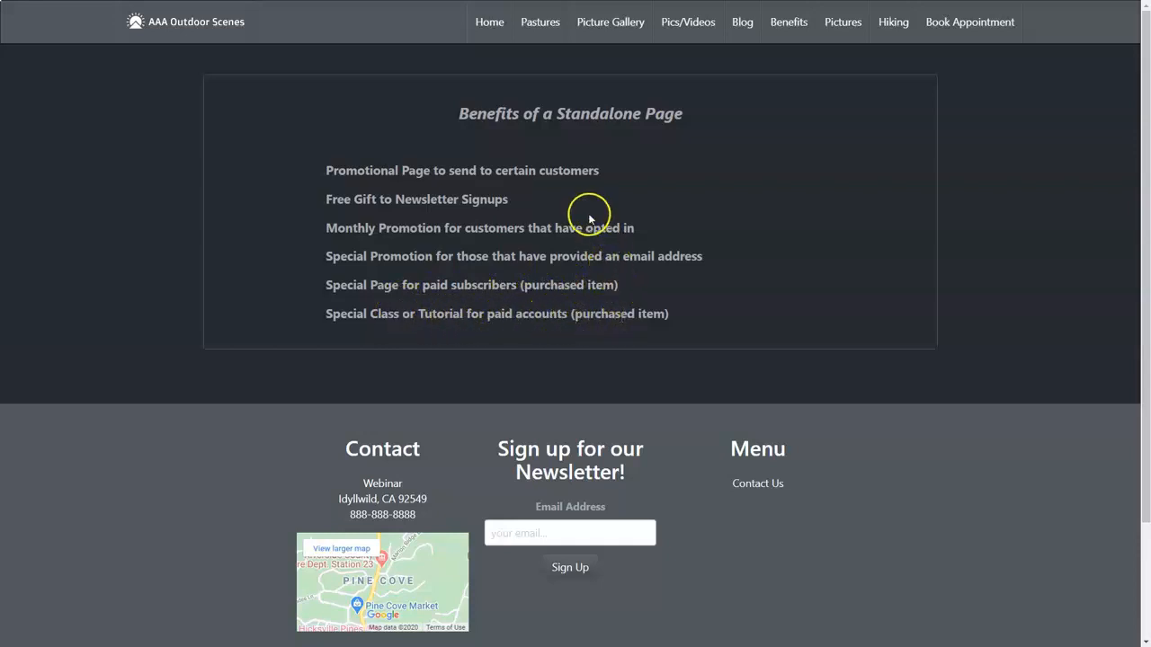
# Return to the Home page editor, delete the linked text "Standalone_Benefits" and save the page
pyautogui.hotkey('ctrl', 'Tab')
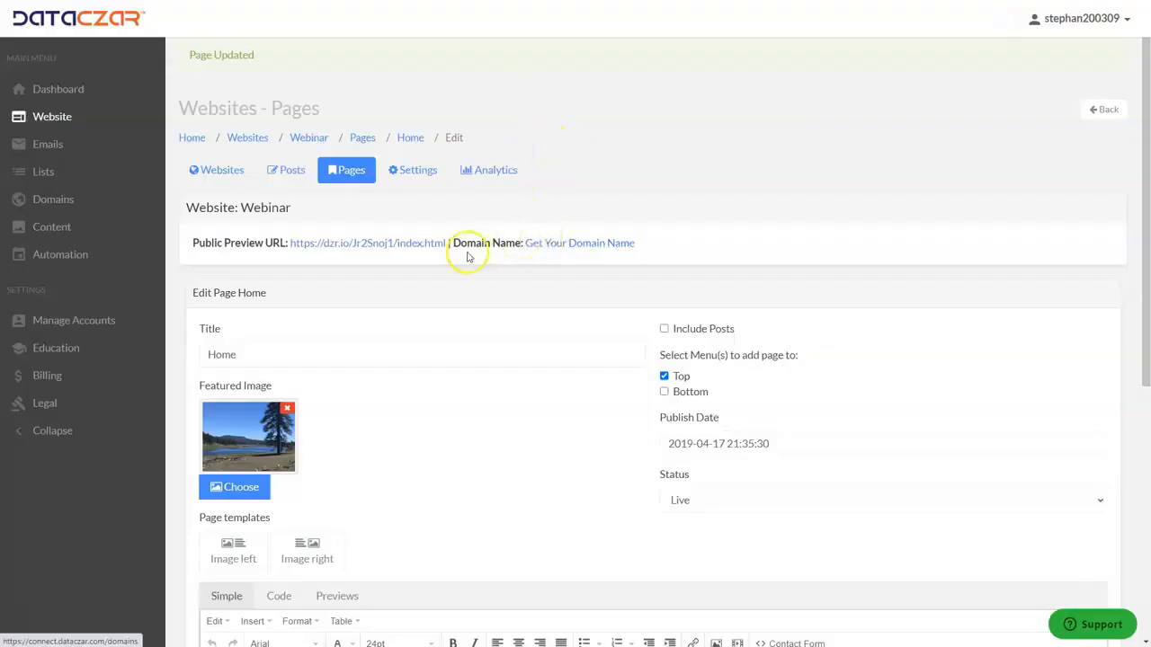
pyautogui.scroll(-2, 475, 296)
pyautogui.scroll(2, 475, 303)
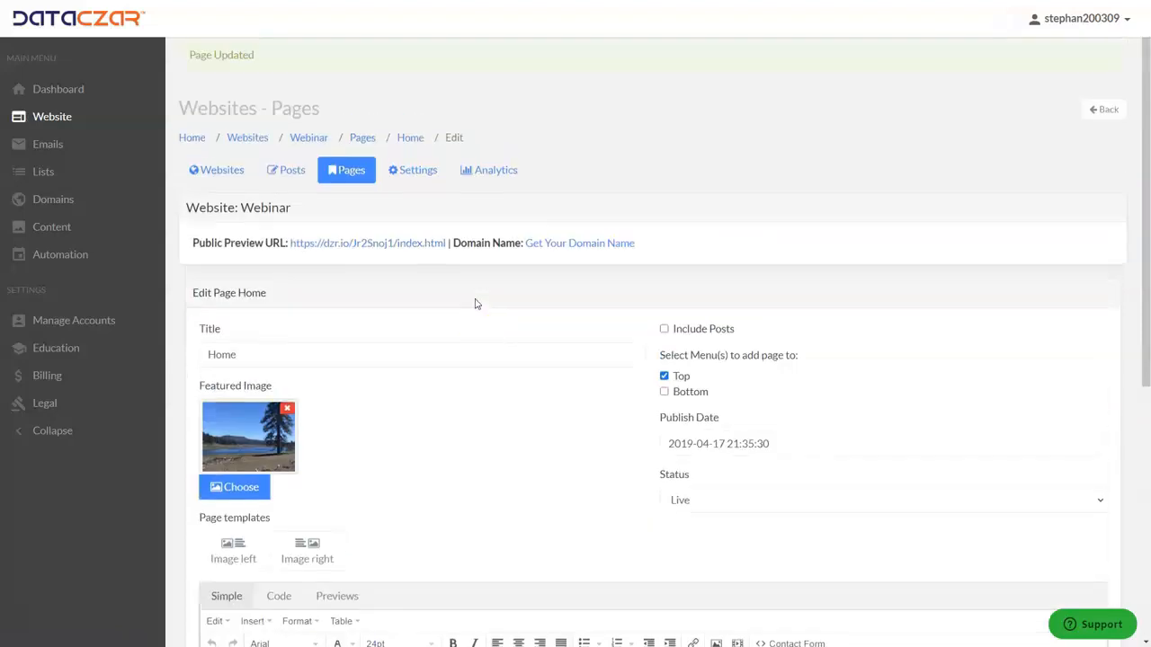
pyautogui.scroll(-3, 462, 293)
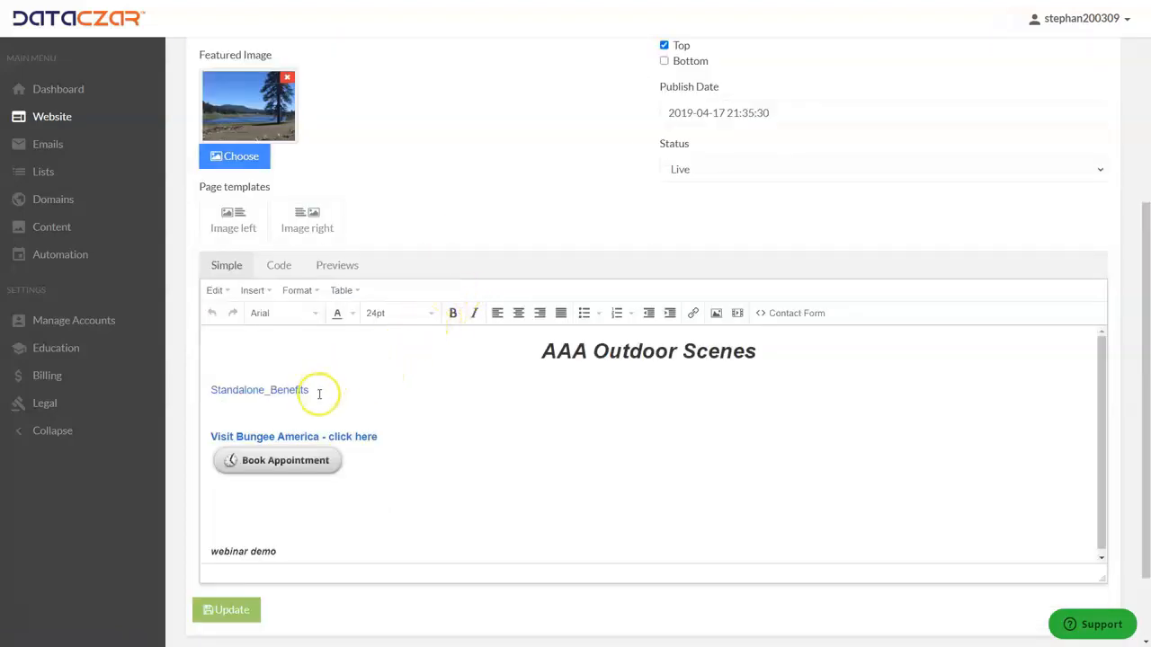
pyautogui.moveTo(323, 390); pyautogui.dragTo(160, 410)
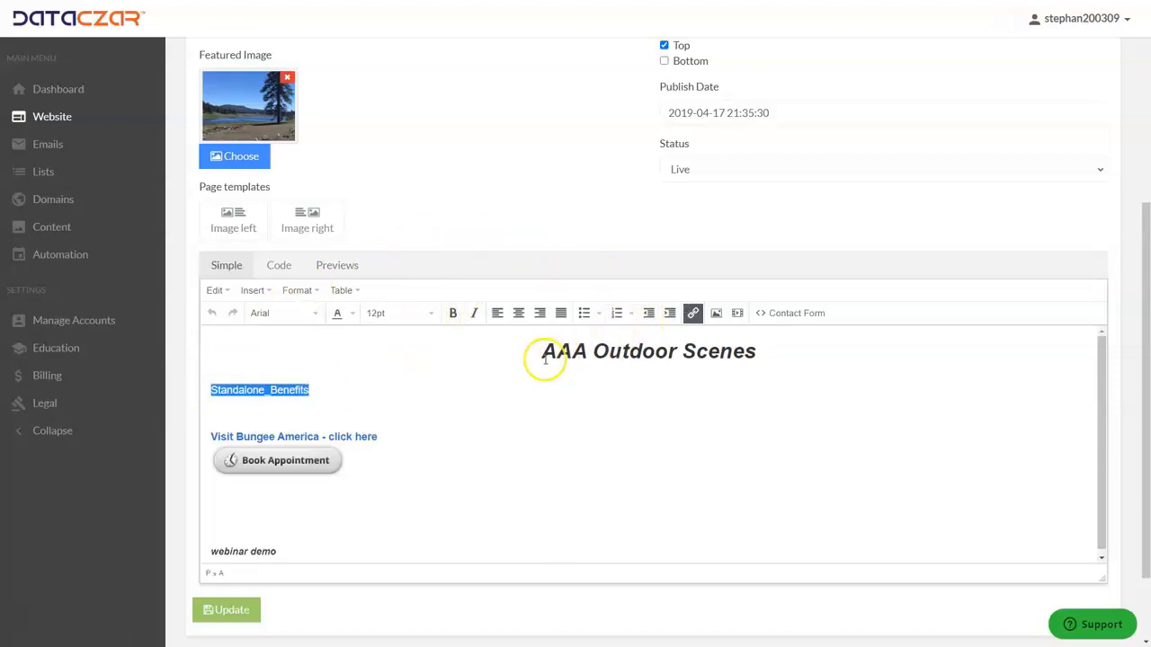
pyautogui.scroll(1, 516, 207)
pyautogui.scroll(-1, 516, 209)
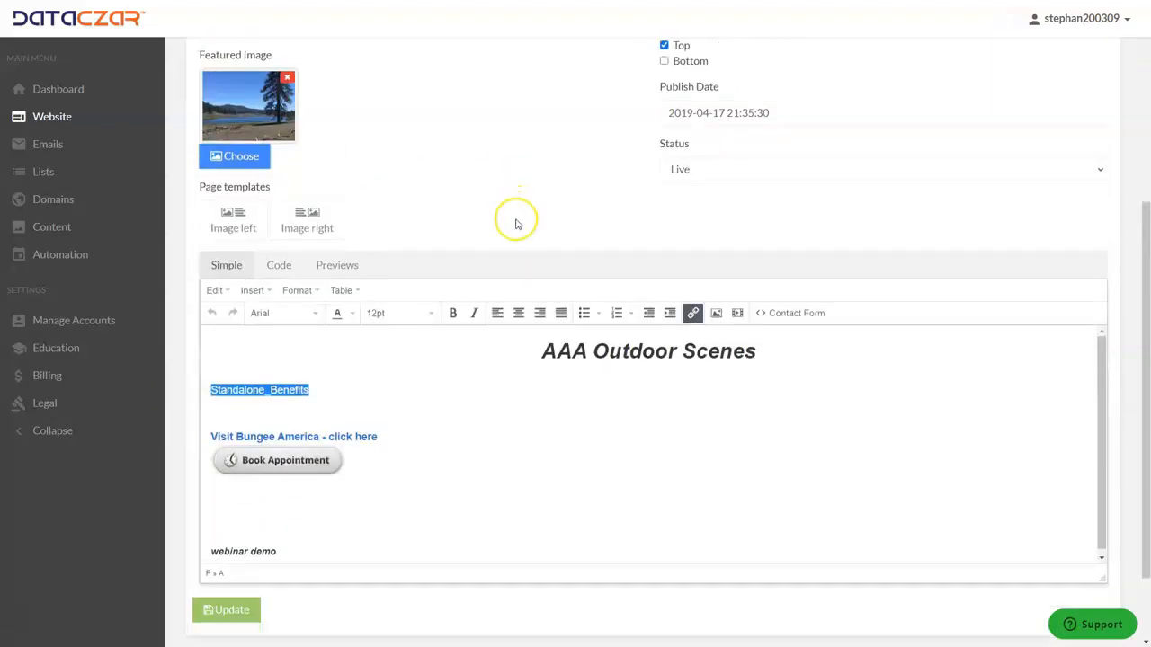
pyautogui.press('Delete')
pyautogui.click(240, 610)
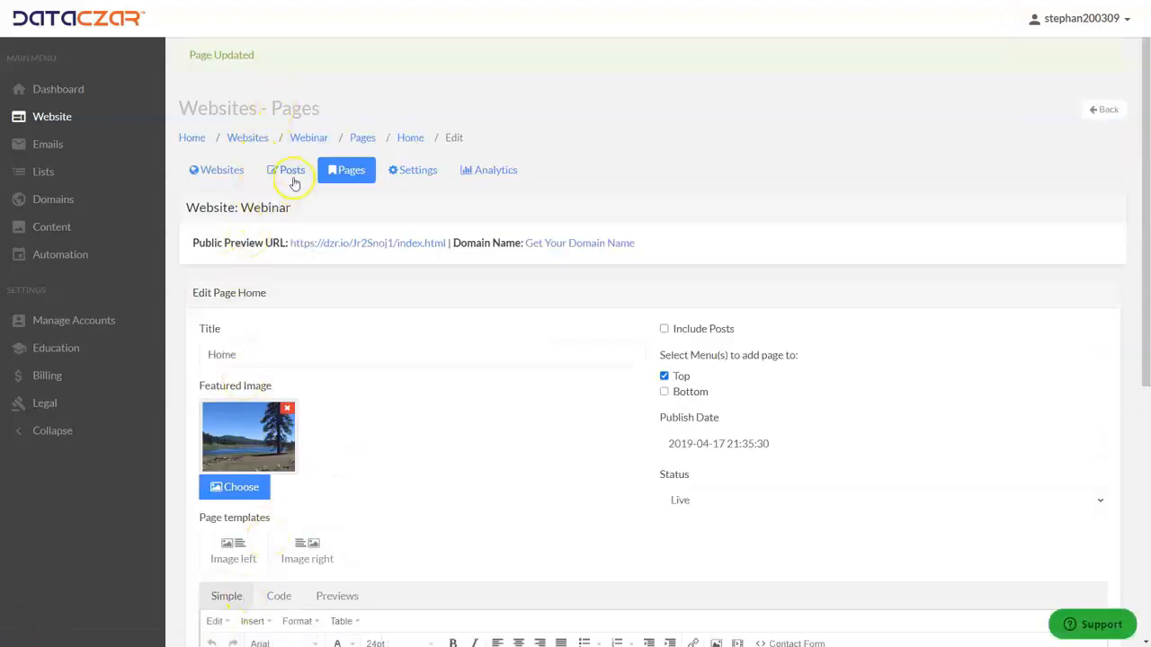
# Copy the Standalone_Benefits page's link from the list of pages, dismiss the clipboard message and go to the dashboard
pyautogui.click(351, 172)
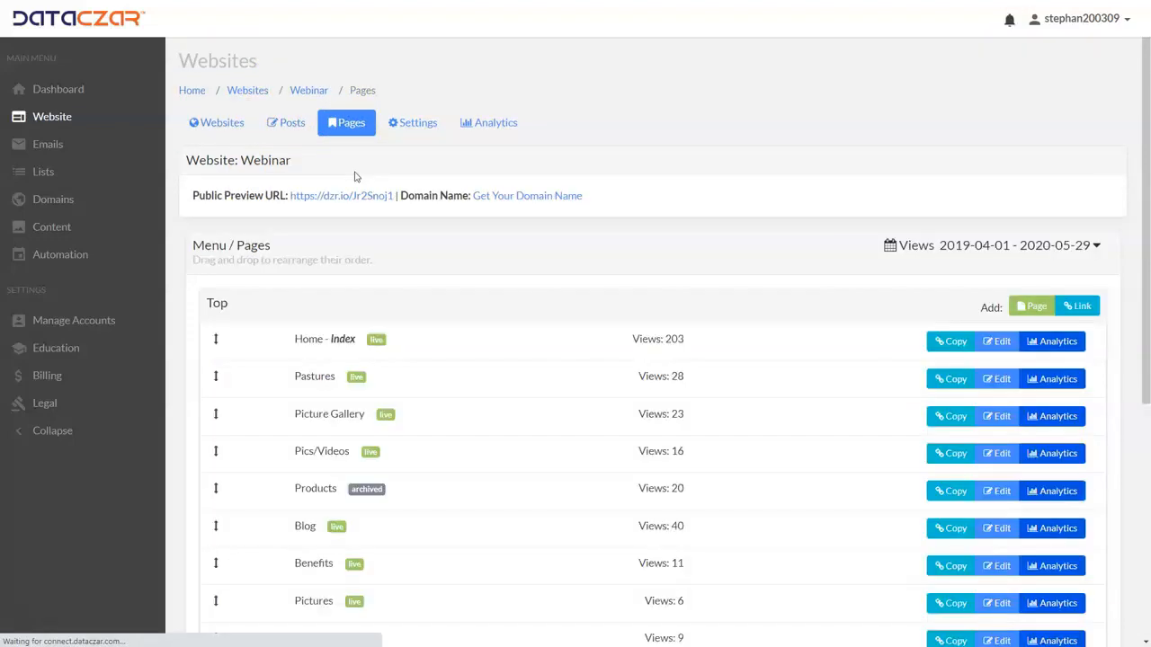
pyautogui.scroll(-4, 575, 359)
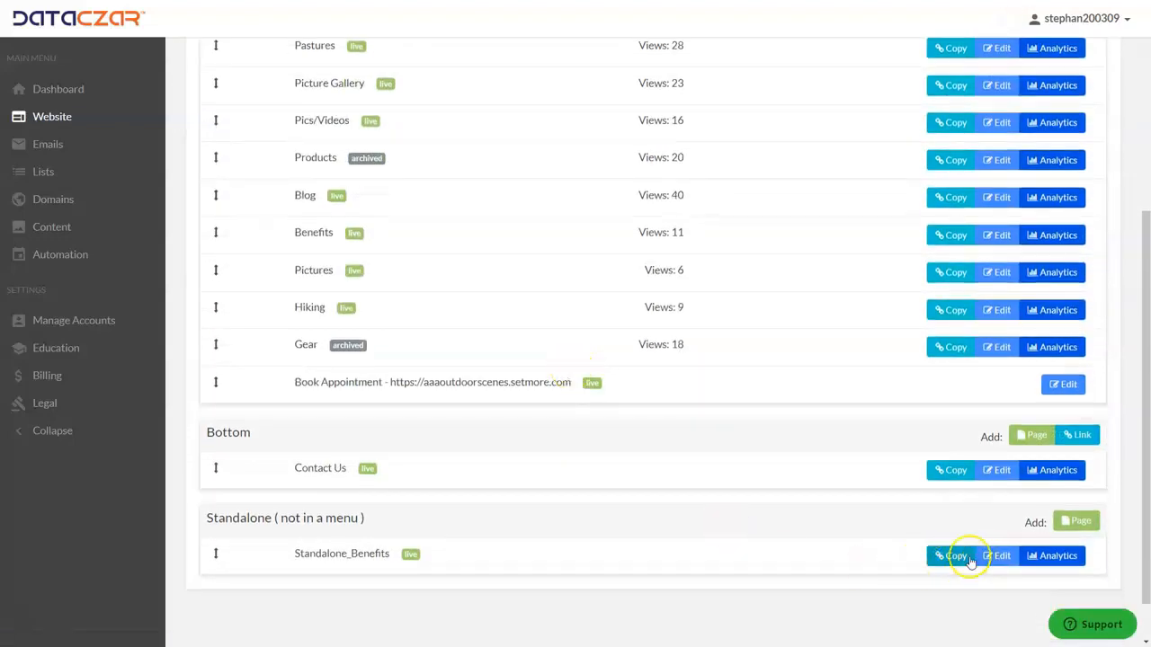
pyautogui.click(955, 558)
pyautogui.click(691, 62)
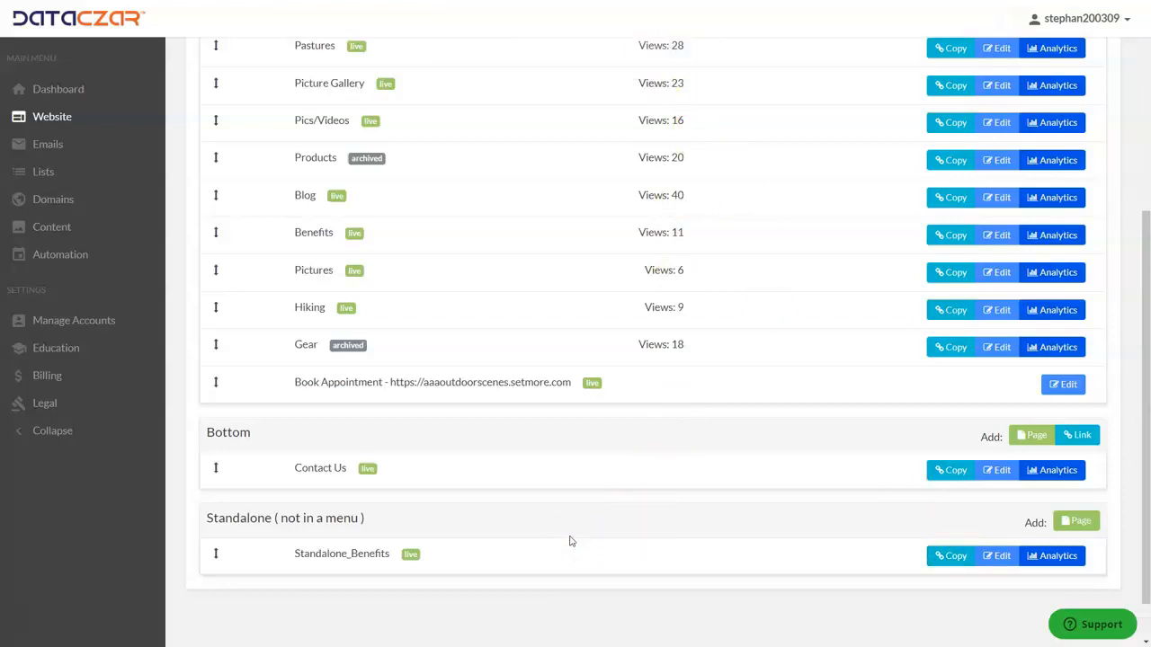
pyautogui.scroll(3, 569, 540)
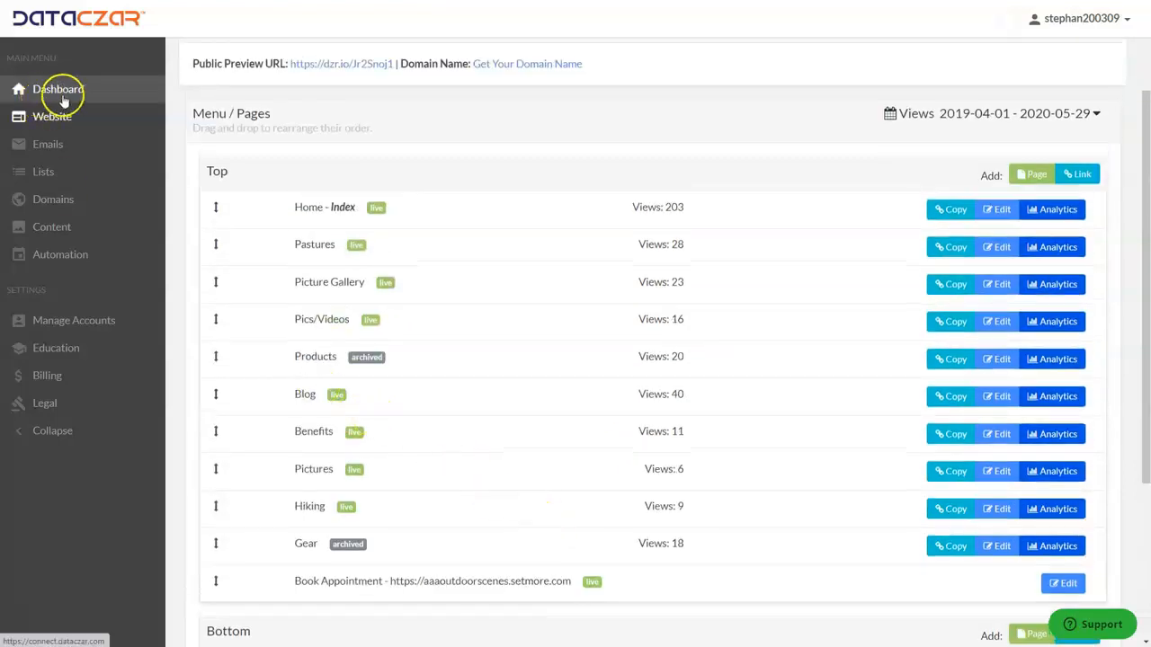
pyautogui.click(59, 92)
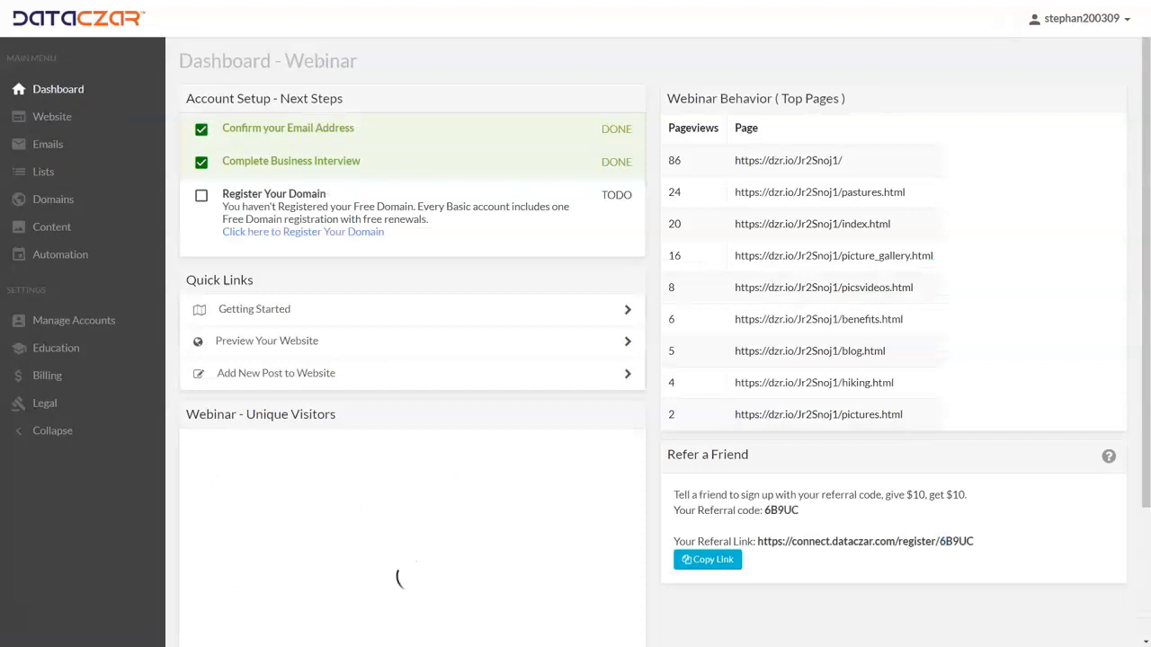